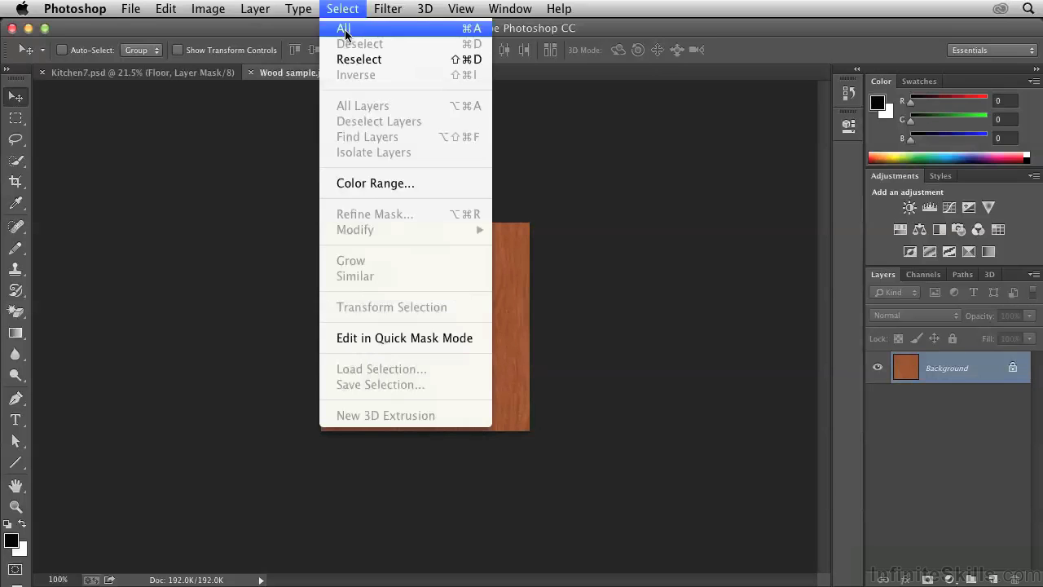
Define the selected wood image as a pattern named "Wood sample" and close the sample file
{"action": "left_click", "coordinate": [166, 9]}
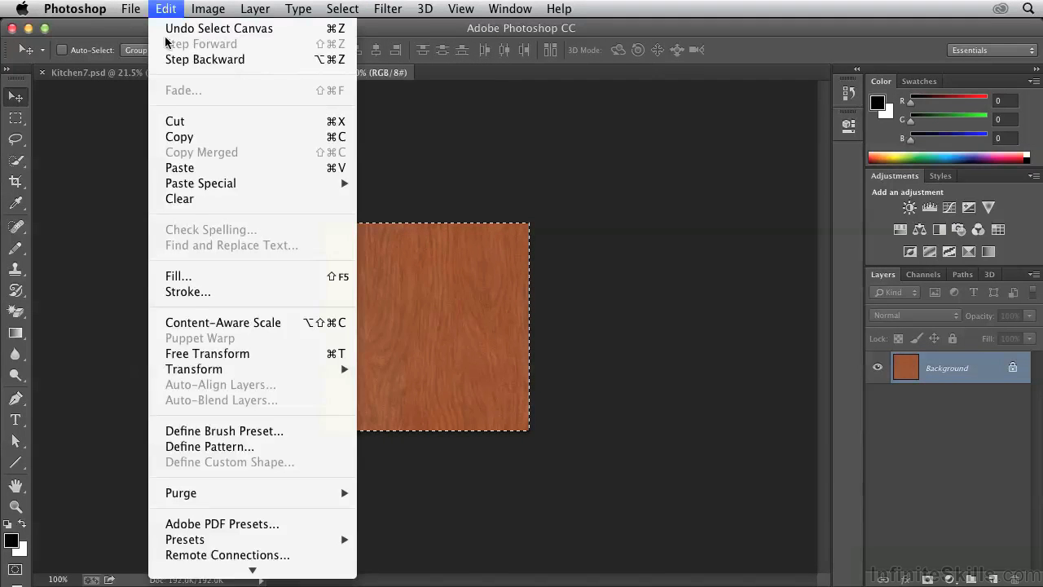
{"action": "left_click", "coordinate": [163, 452]}
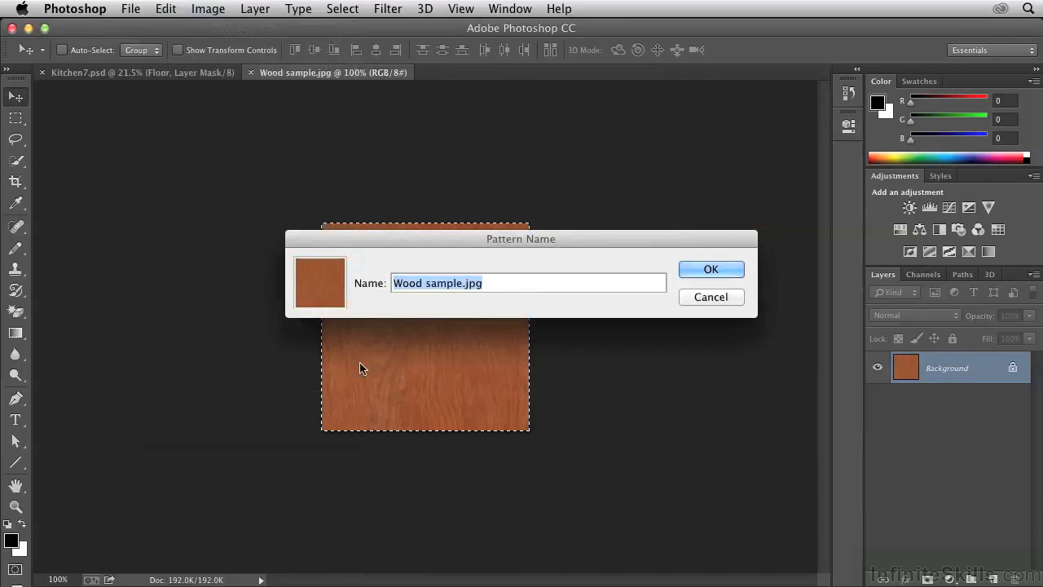
{"action": "type", "text": "Wo"}
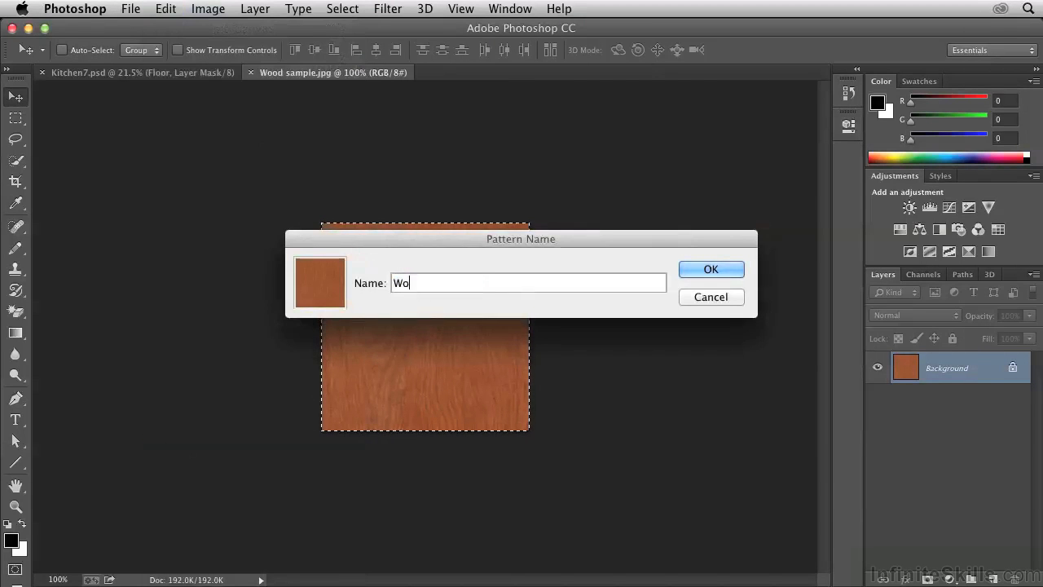
{"action": "type", "text": "od sample"}
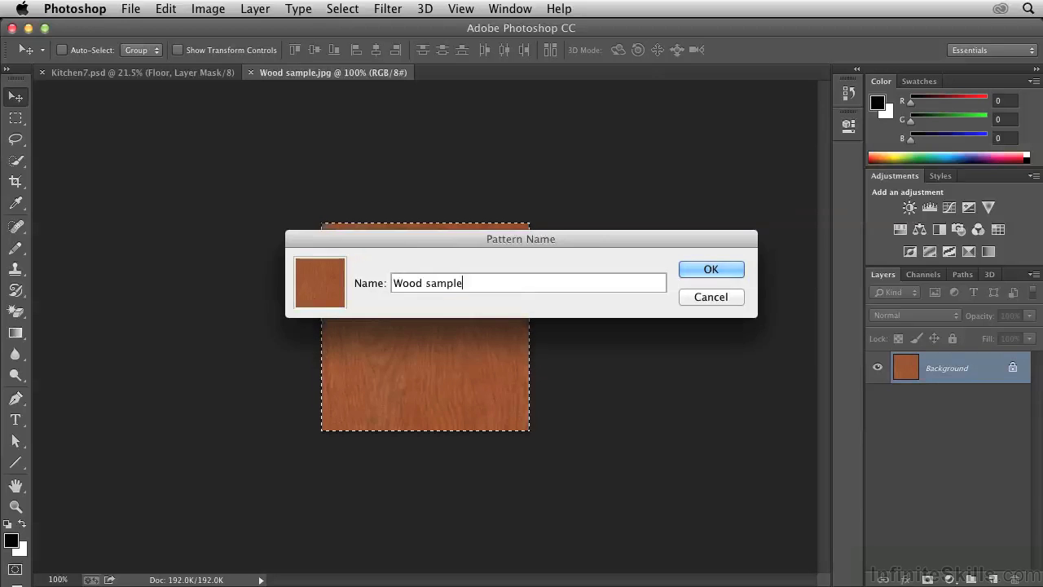
{"action": "key", "text": "Return"}
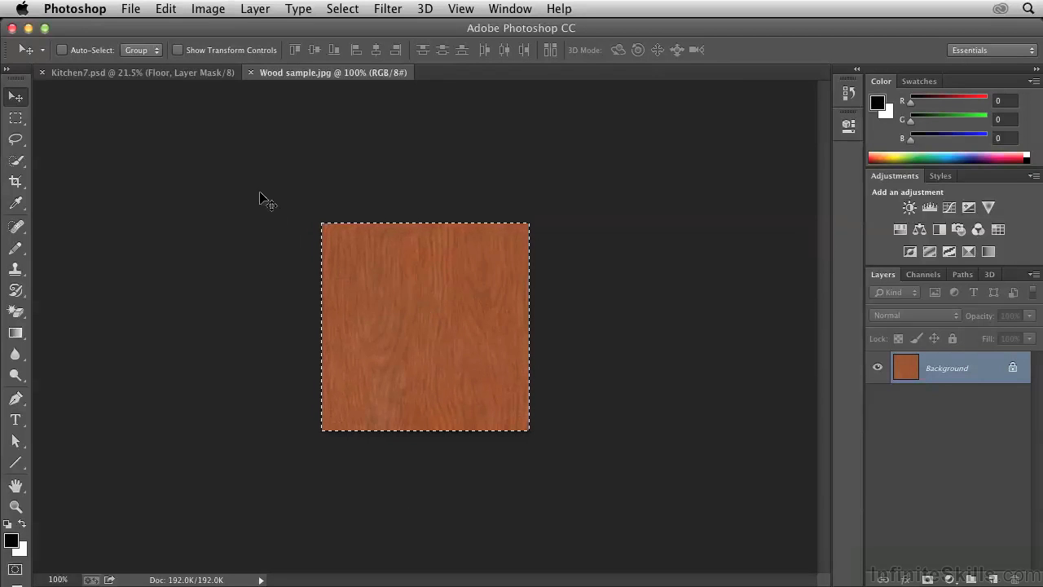
{"action": "left_click", "coordinate": [250, 73]}
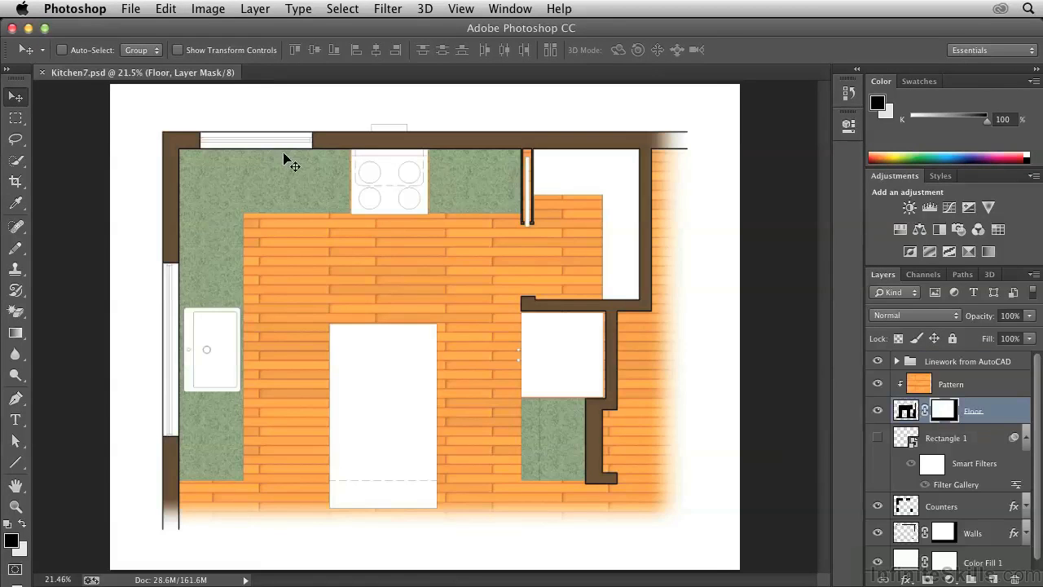
Create a new layer above the Pattern layer and fill the kitchen island rectangle with black using the Paint Bucket
{"action": "left_click", "coordinate": [934, 389]}
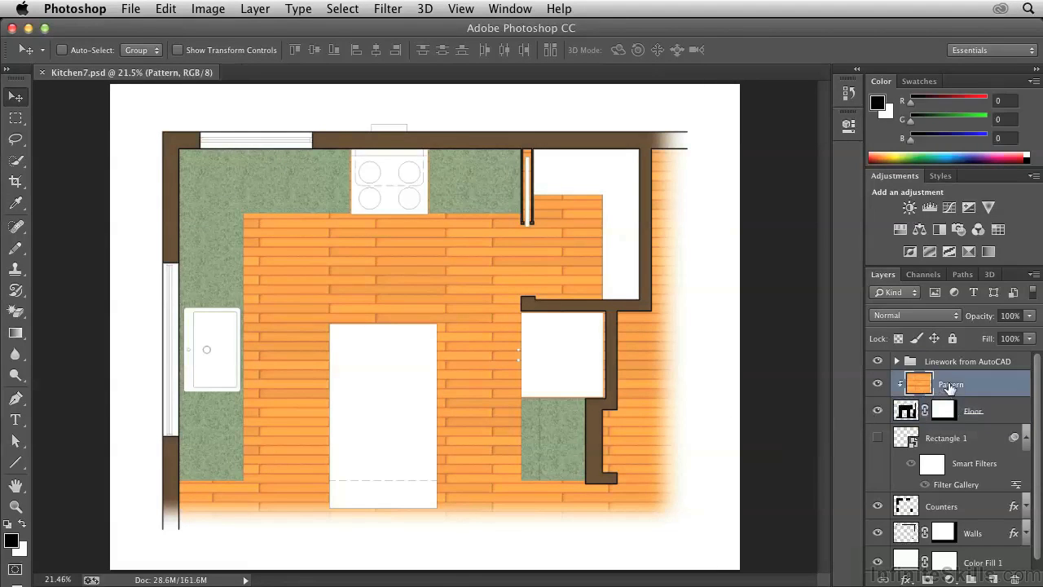
{"action": "left_click", "coordinate": [994, 580]}
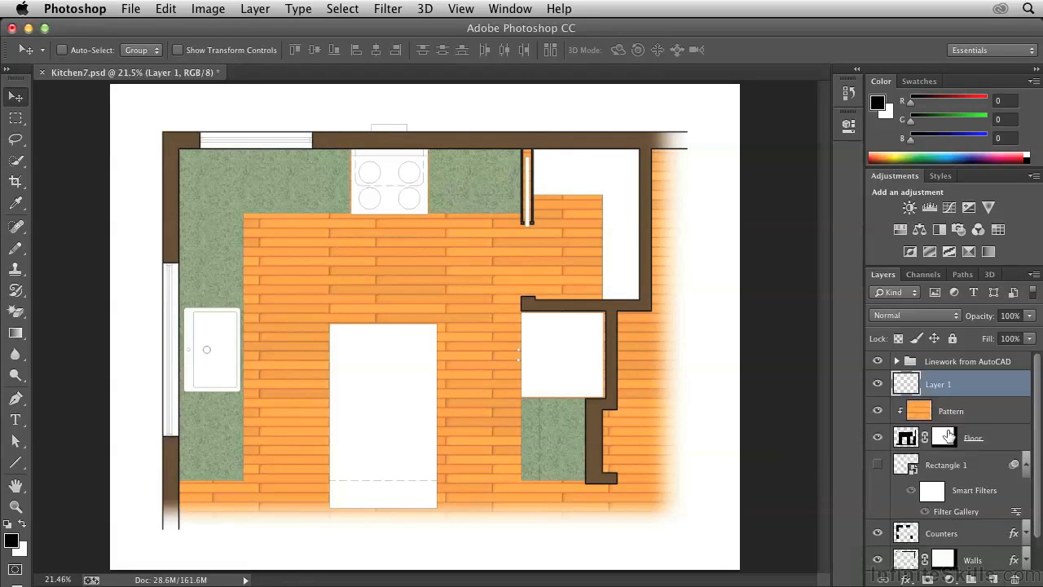
{"action": "left_click", "coordinate": [16, 332]}
{"action": "right_click", "coordinate": [16, 332]}
{"action": "left_click", "coordinate": [53, 346]}
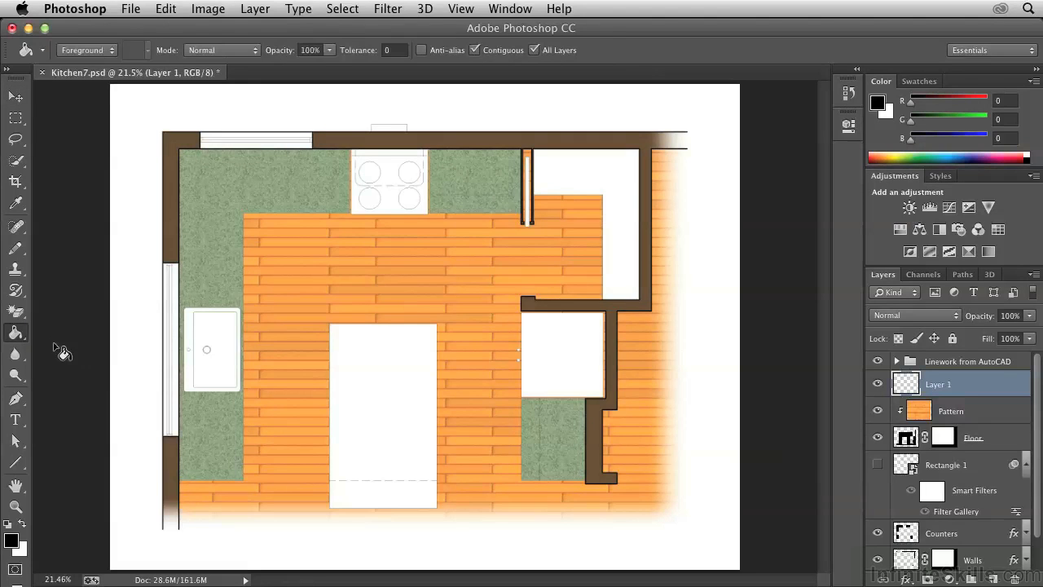
{"action": "left_click", "coordinate": [373, 359]}
Rename the new layer holding the black rectangle as Island
{"action": "double_click", "coordinate": [937, 385]}
{"action": "key", "text": "BackSpace"}
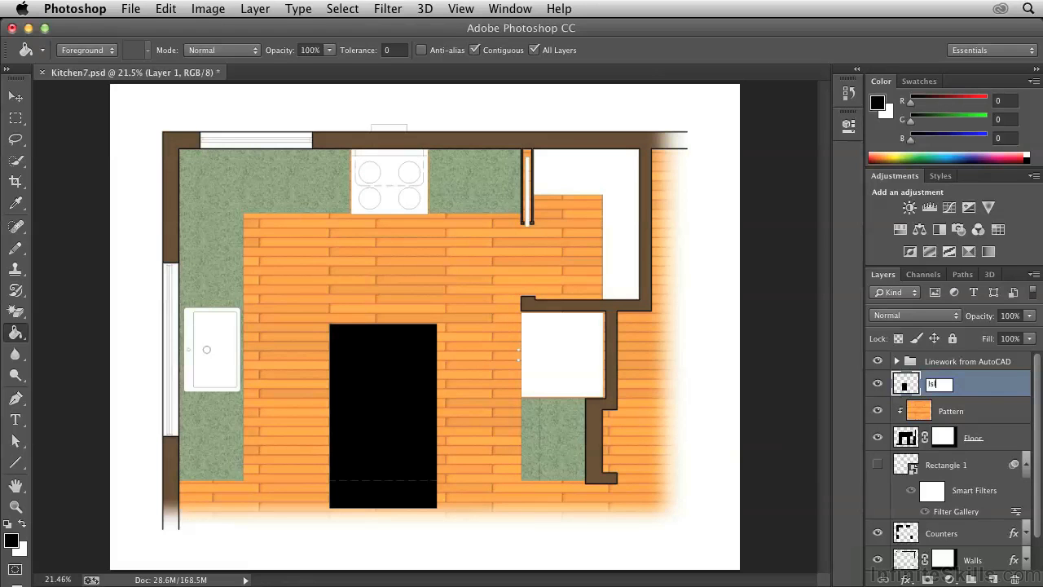
{"action": "key", "text": "Return"}
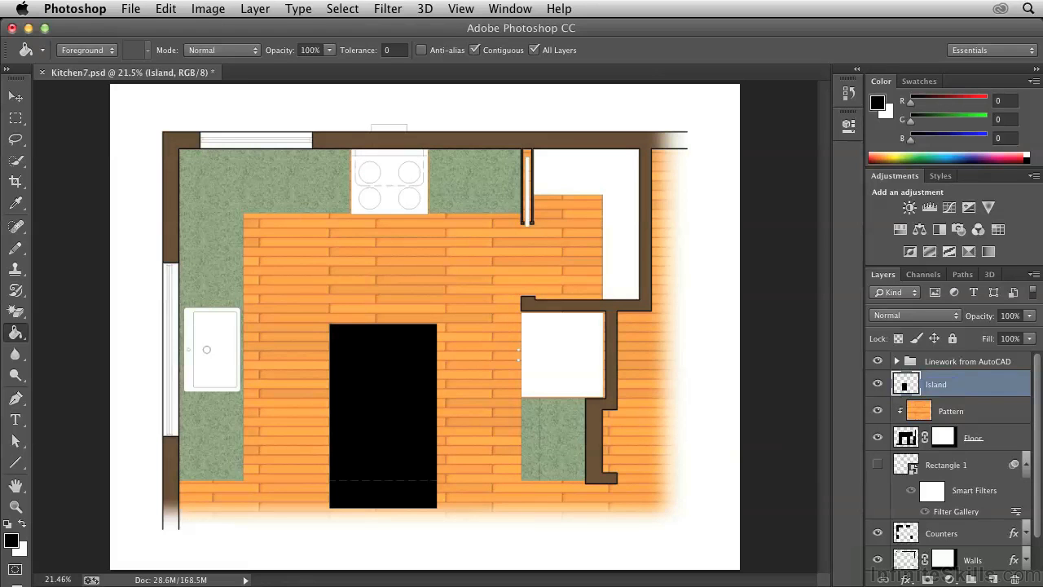
Add a Pattern Overlay to the Island layer using the wood sample pattern with the Luminosity blend mode
{"action": "left_click", "coordinate": [905, 578]}
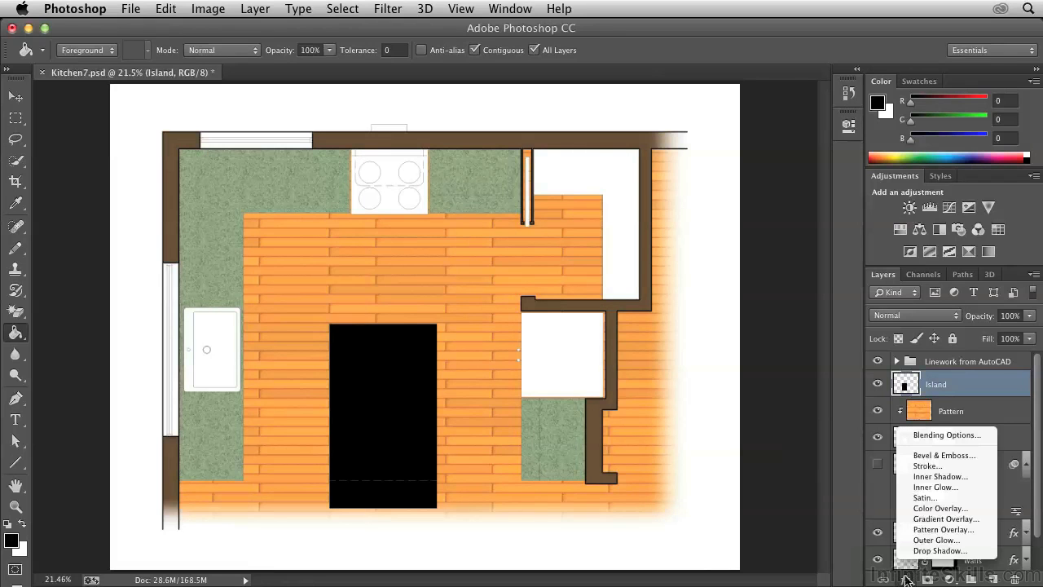
{"action": "left_click", "coordinate": [917, 529]}
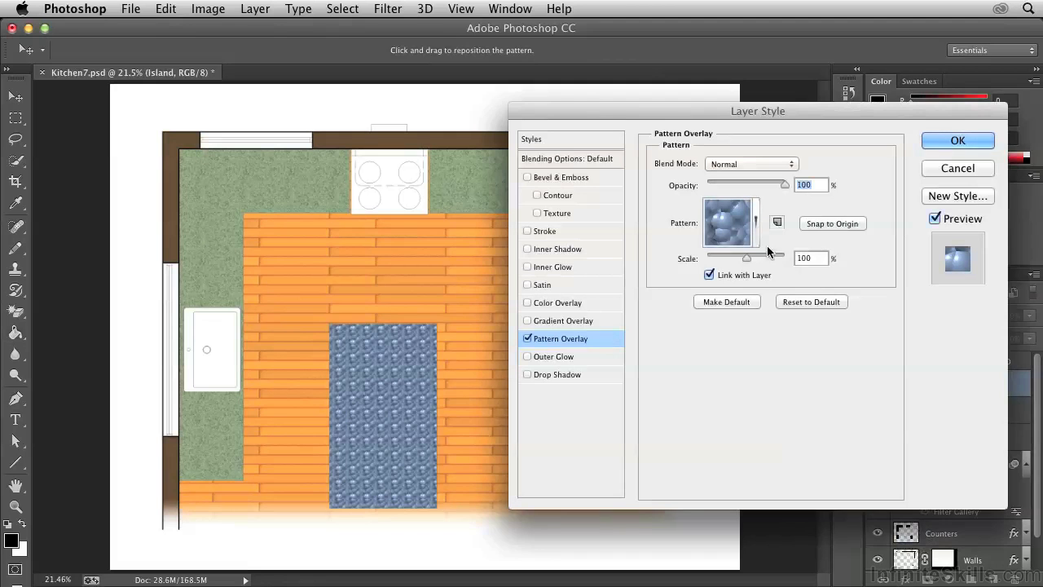
{"action": "left_click", "coordinate": [757, 235]}
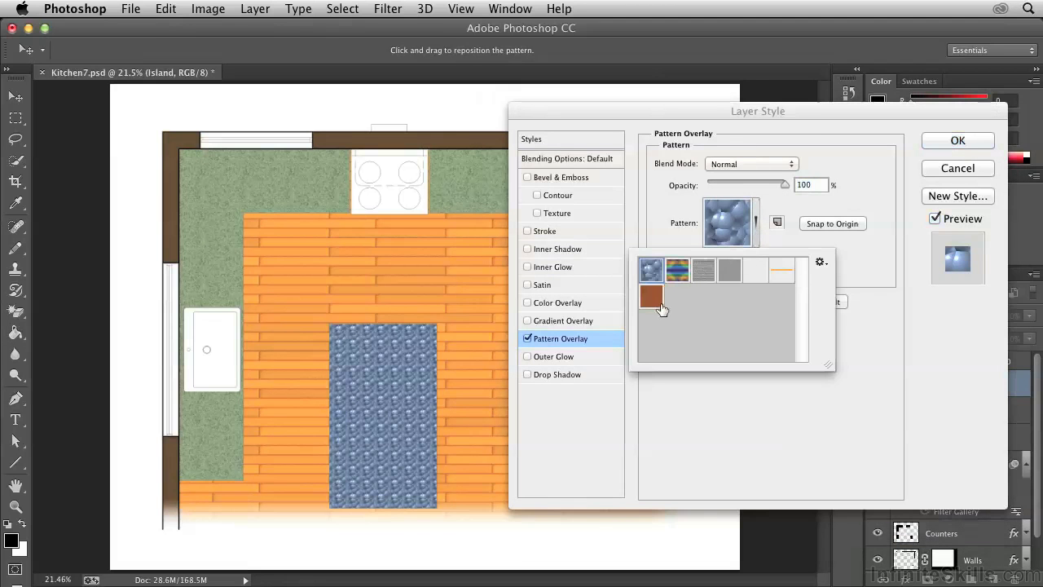
{"action": "left_click", "coordinate": [653, 299]}
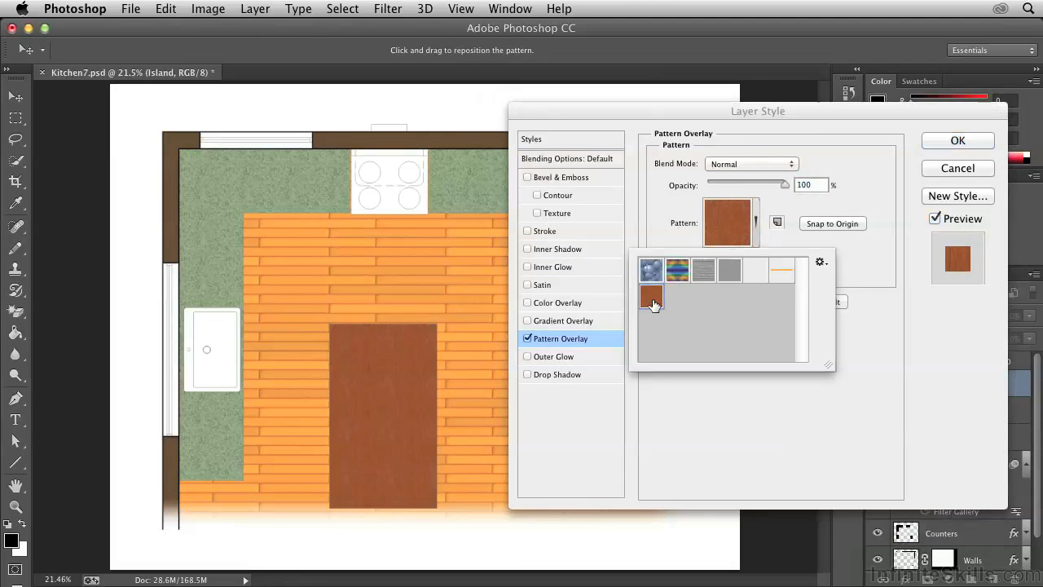
{"action": "left_click", "coordinate": [849, 281]}
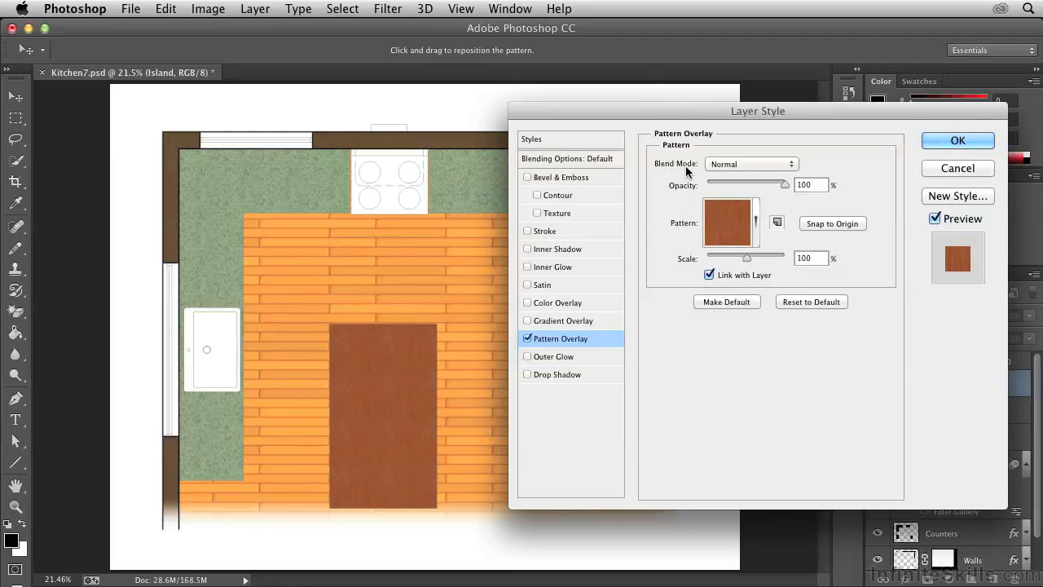
{"action": "left_click", "coordinate": [742, 160]}
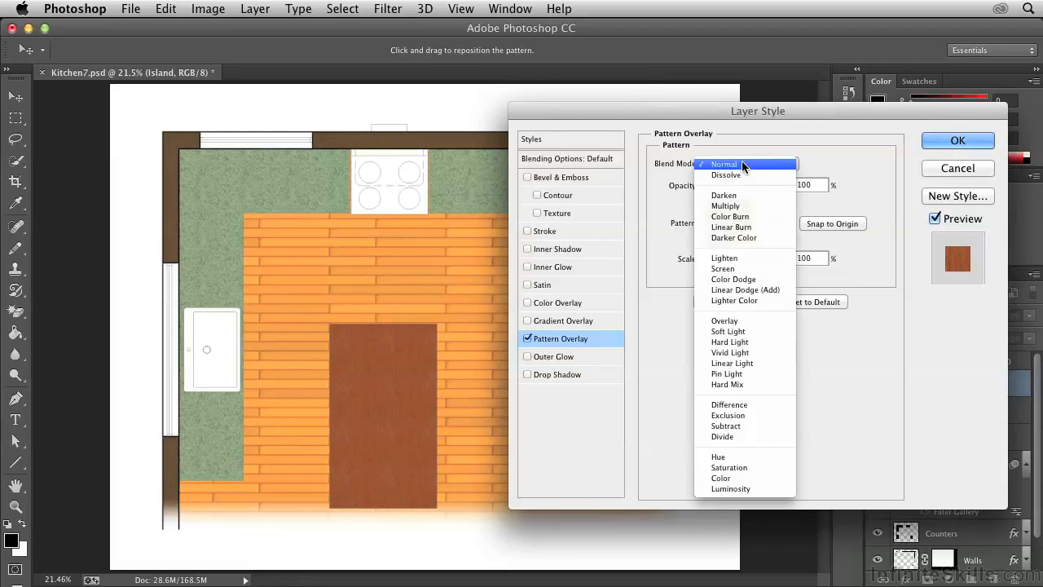
{"action": "left_click", "coordinate": [731, 488]}
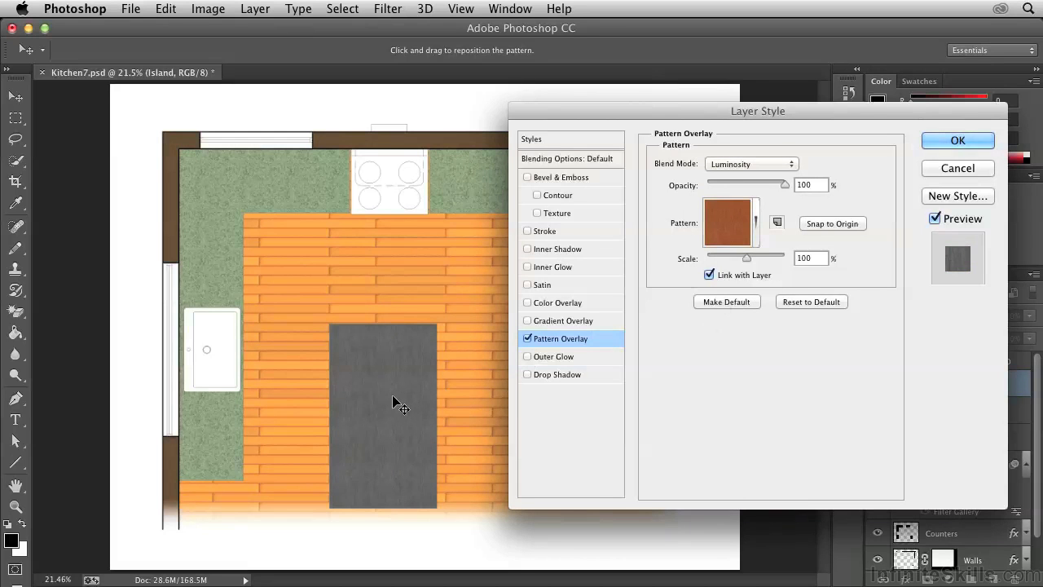
Add a Color Overlay to the Island layer with the Overlay blend mode and colour cc8532, and apply the layer style
{"action": "left_click", "coordinate": [555, 302]}
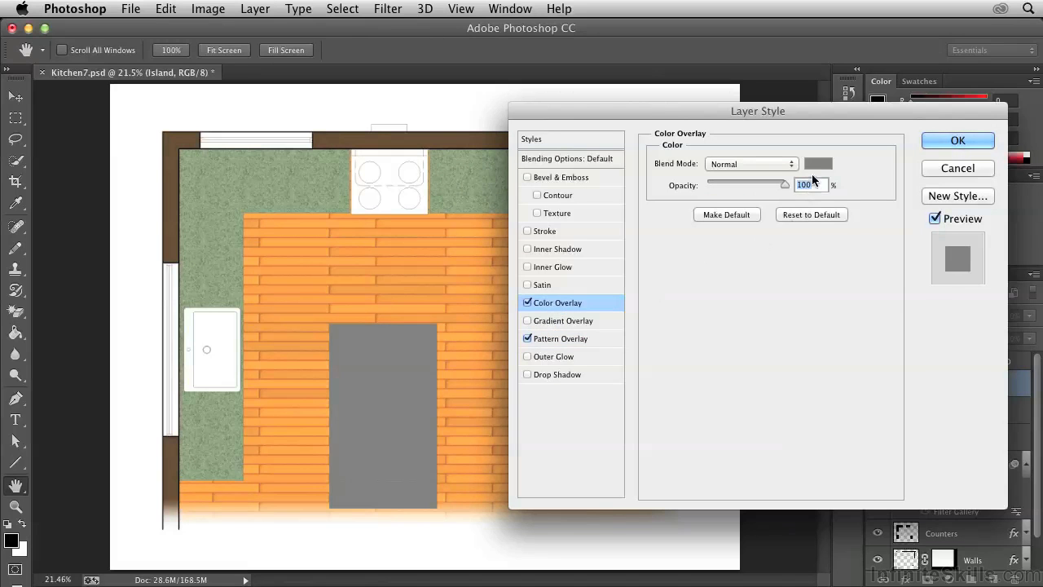
{"action": "left_click", "coordinate": [771, 163]}
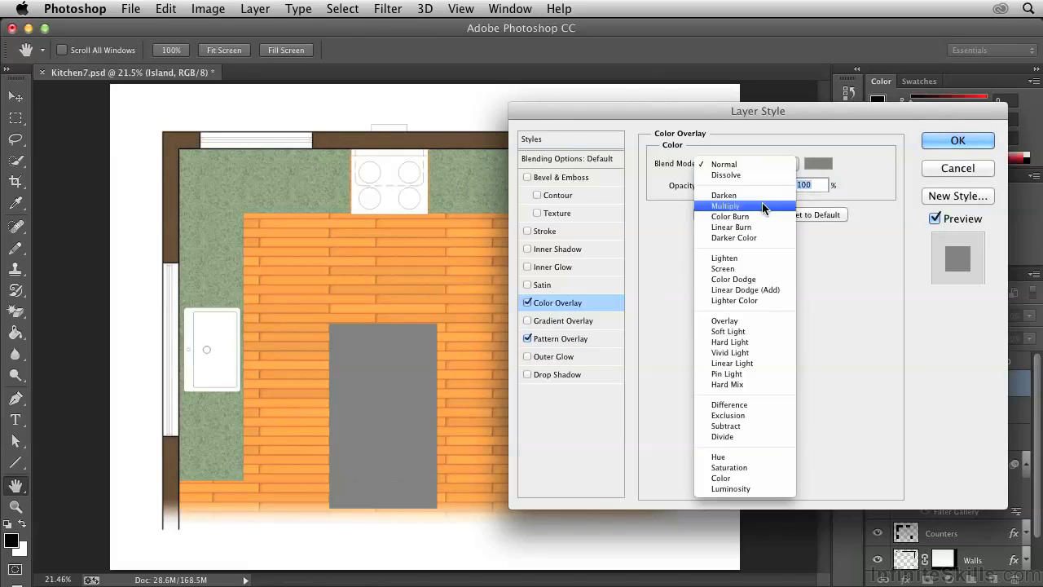
{"action": "left_click", "coordinate": [730, 320]}
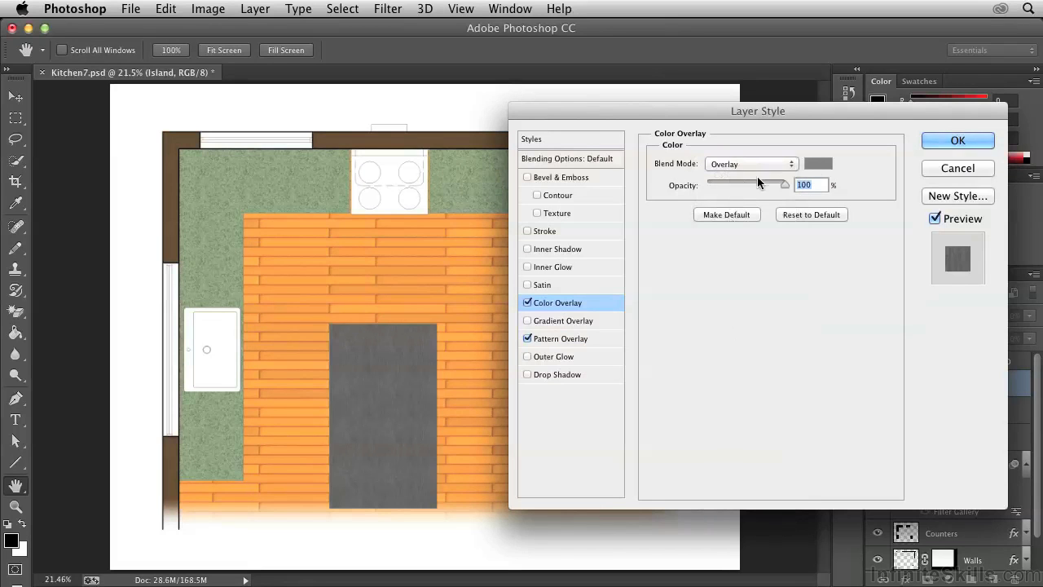
{"action": "left_click", "coordinate": [818, 165]}
{"action": "left_click_drag", "start_coordinate": [738, 340], "coordinate": [740, 338]}
{"action": "left_click", "coordinate": [680, 269]}
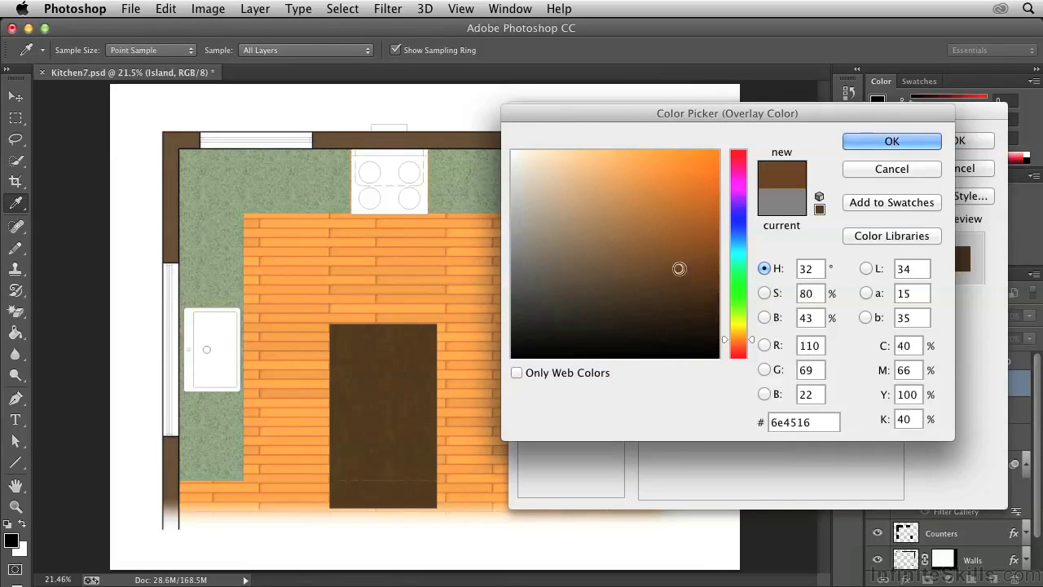
{"action": "left_click_drag", "start_coordinate": [666, 218], "coordinate": [668, 191]}
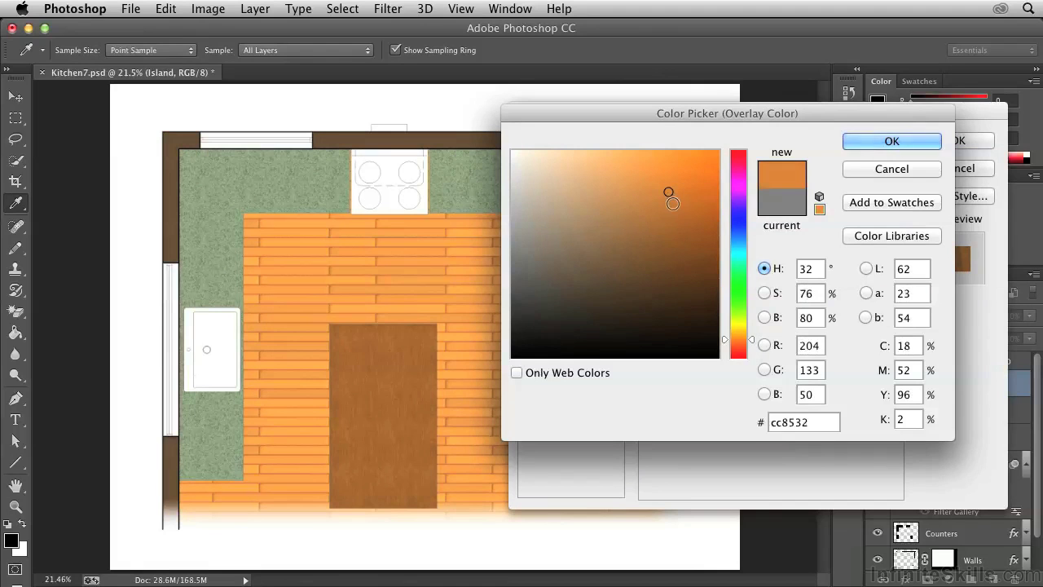
{"action": "left_click", "coordinate": [855, 142]}
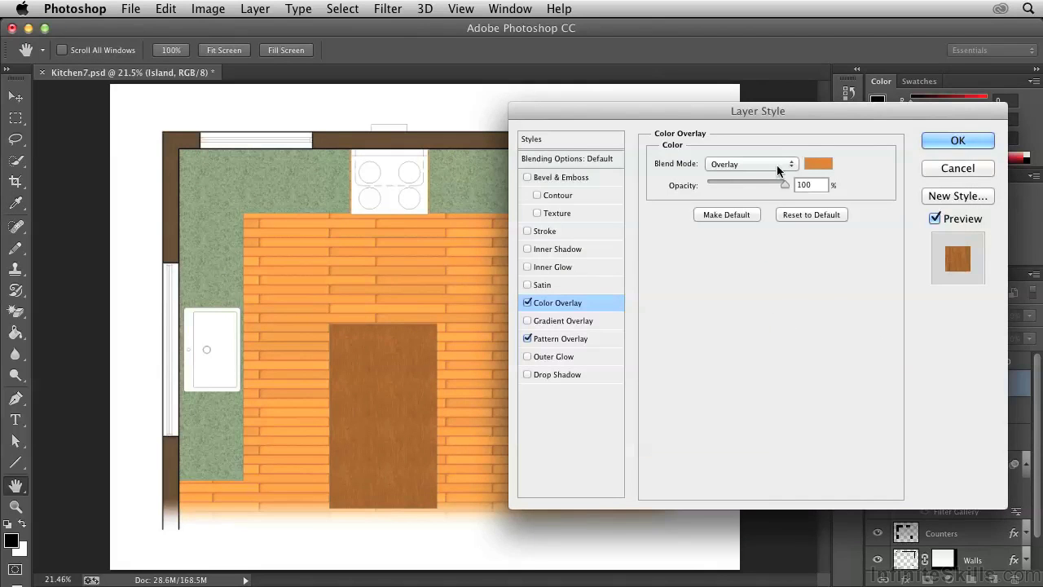
{"action": "left_click", "coordinate": [938, 140]}
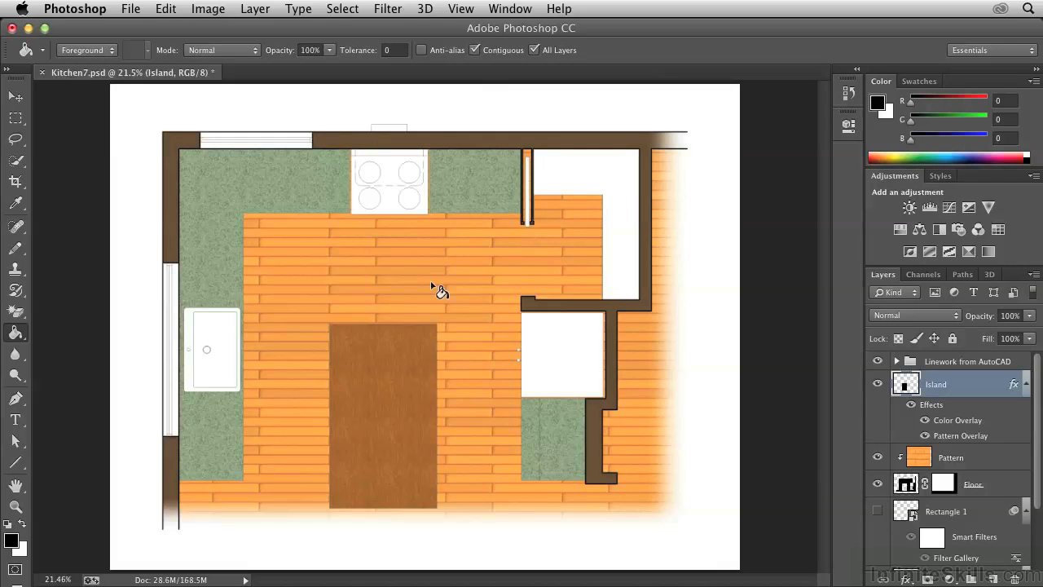
Draw a 1 px diagonal line, about 210 by 264 px, from the pantry shelves' inner corner to the upper-right wall corner
{"action": "left_click", "coordinate": [14, 507]}
{"action": "left_click_drag", "start_coordinate": [593, 191], "coordinate": [514, 221]}
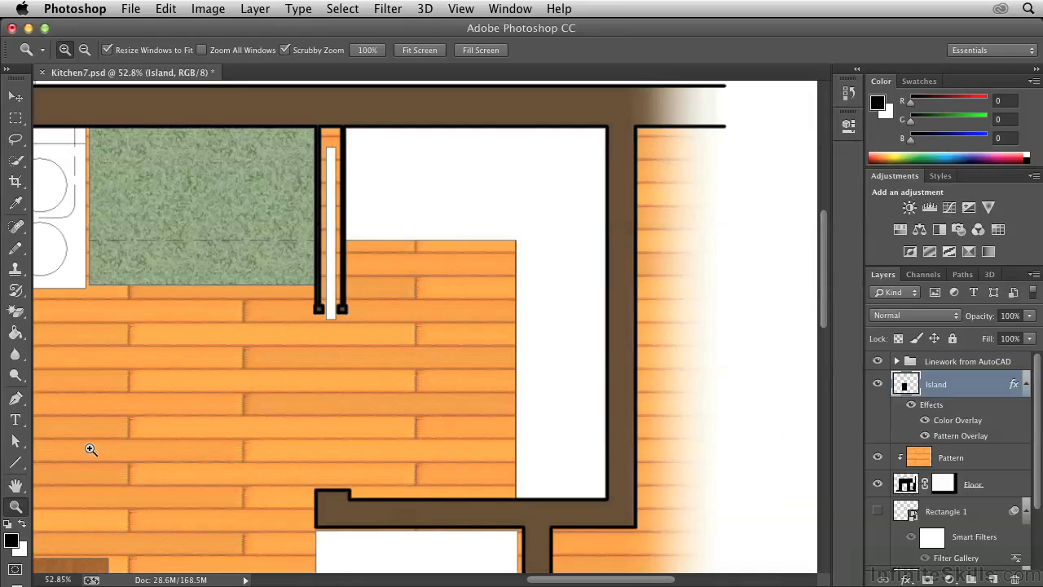
{"action": "left_click", "coordinate": [16, 463]}
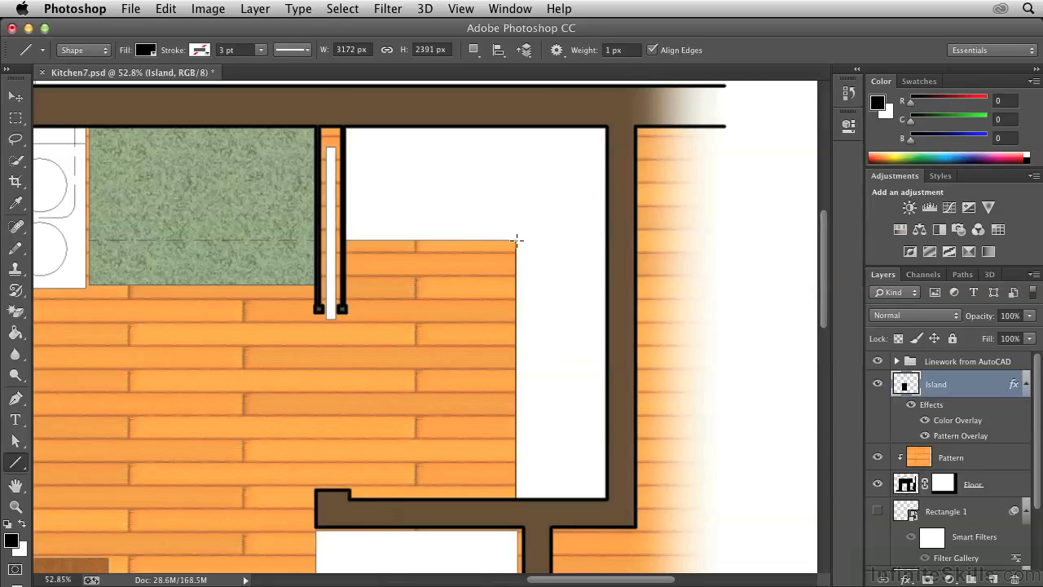
{"action": "left_click_drag", "start_coordinate": [517, 240], "coordinate": [606, 128]}
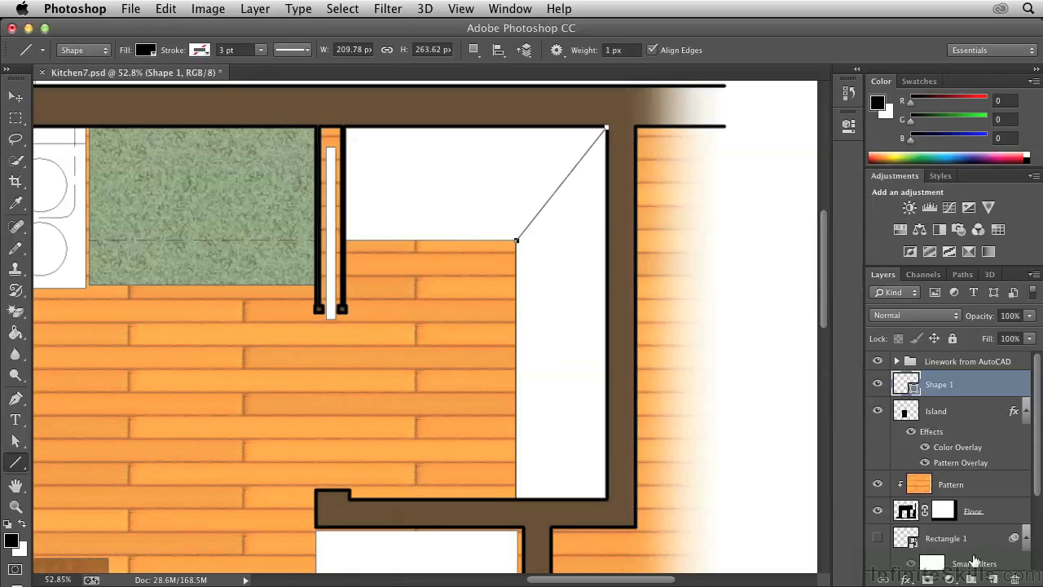
Create a new layer above the diagonal line's layer and name it Shelf 1
{"action": "left_click", "coordinate": [996, 578]}
{"action": "double_click", "coordinate": [932, 383]}
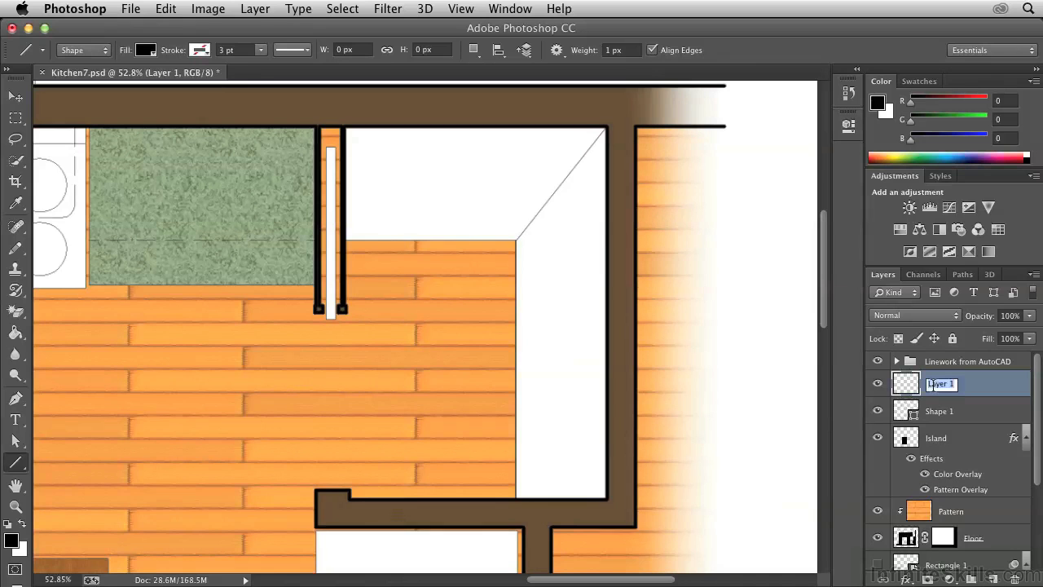
{"action": "type", "text": "Shelf 1"}
{"action": "key", "text": "Return"}
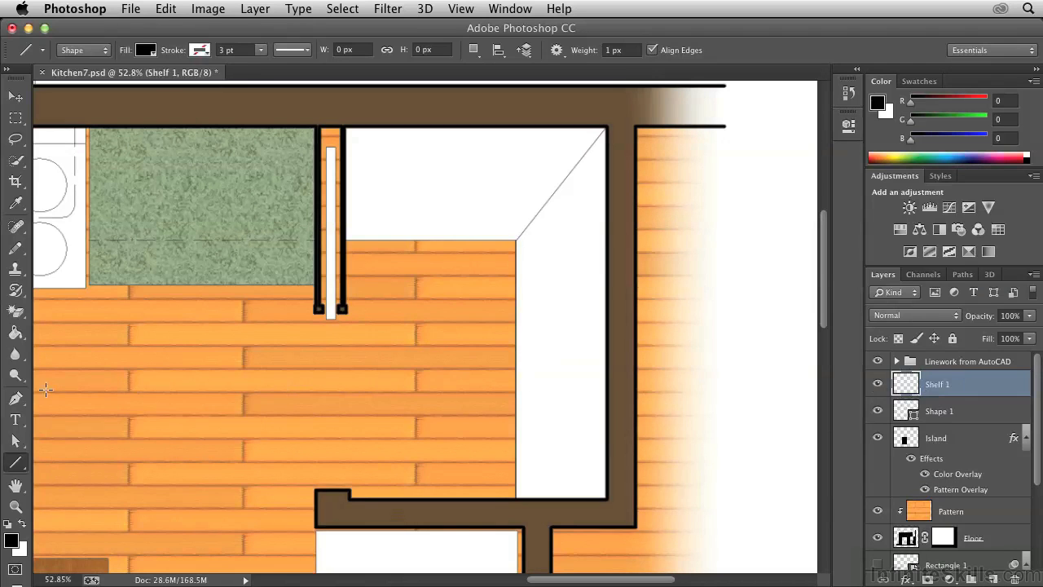
Fill the right-hand pantry shelf with black on the Shelf 1 layer and copy the Island layer's effects onto it
{"action": "left_click", "coordinate": [15, 332]}
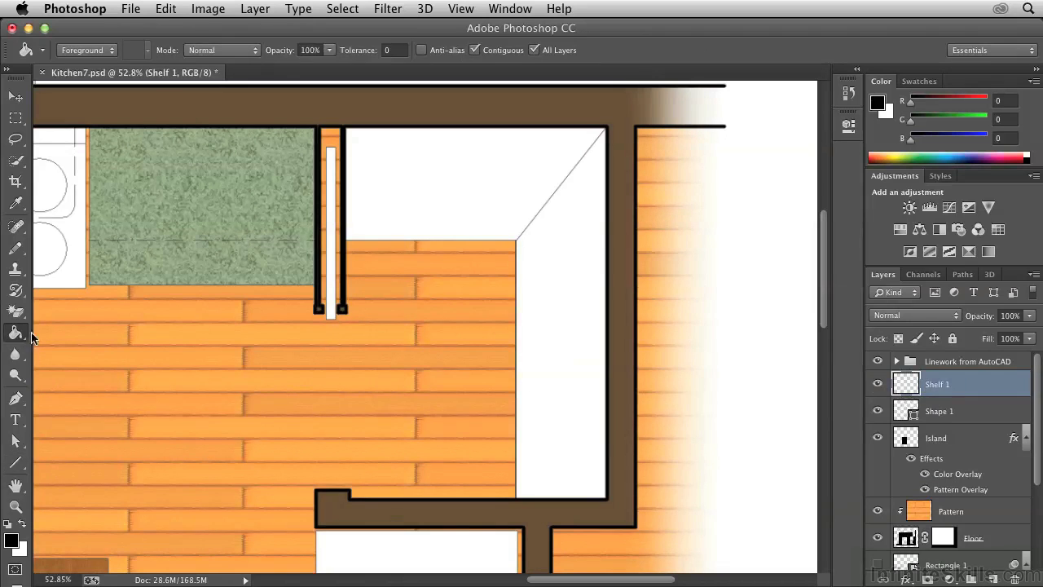
{"action": "left_click", "coordinate": [534, 271]}
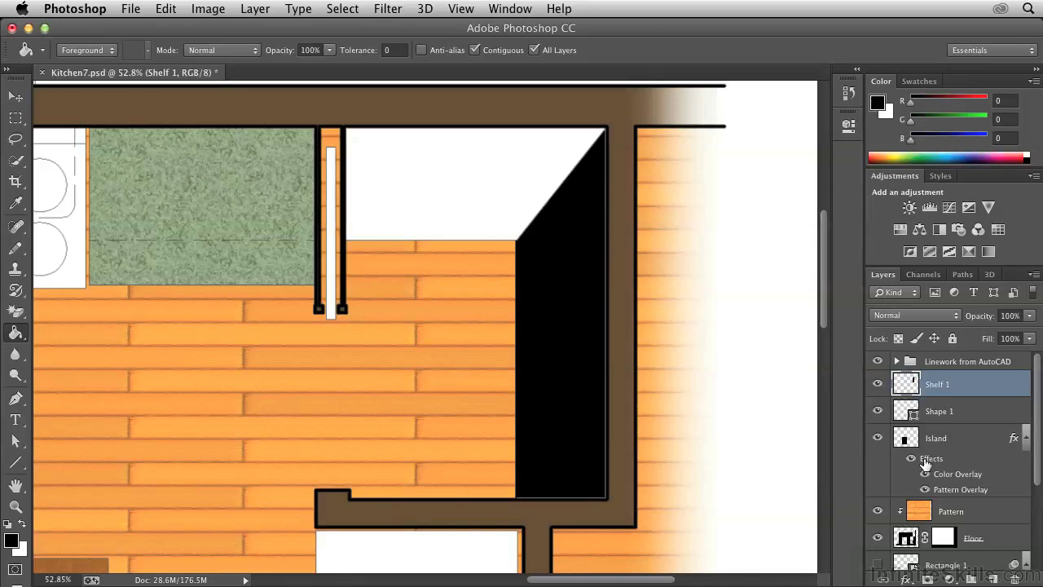
{"action": "left_click_drag", "start_coordinate": [926, 463], "coordinate": [939, 387]}
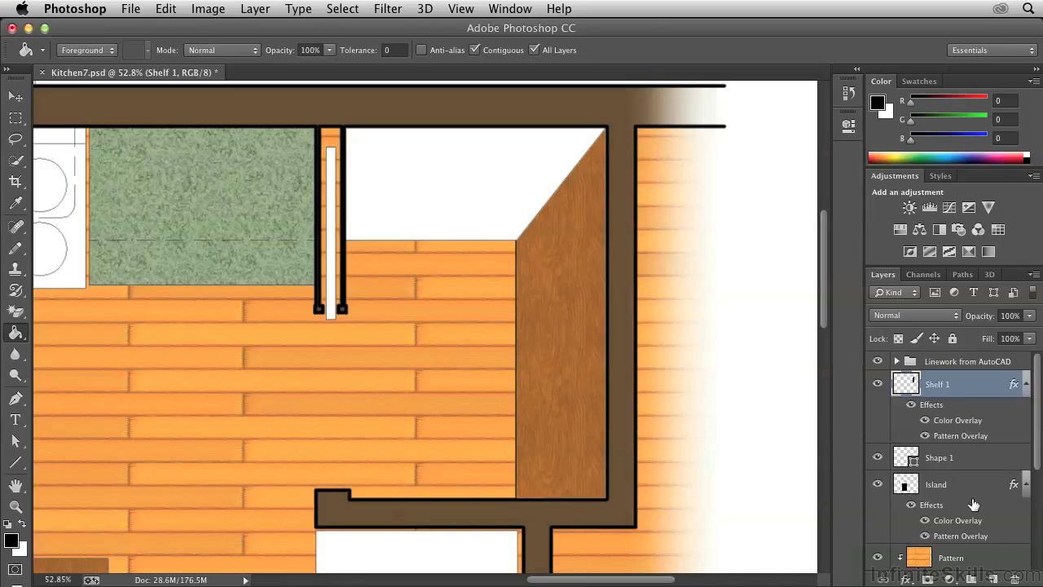
Create a new layer above Shelf 1 and name it Shelf 2
{"action": "left_click", "coordinate": [994, 578]}
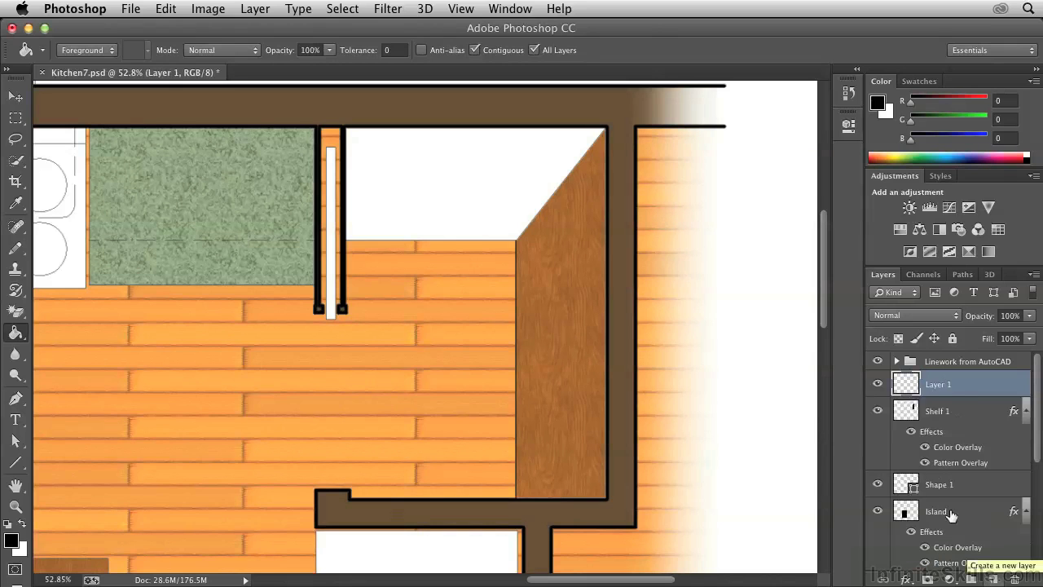
{"action": "double_click", "coordinate": [932, 388]}
{"action": "type", "text": "Shelf 2"}
{"action": "key", "text": "Return"}
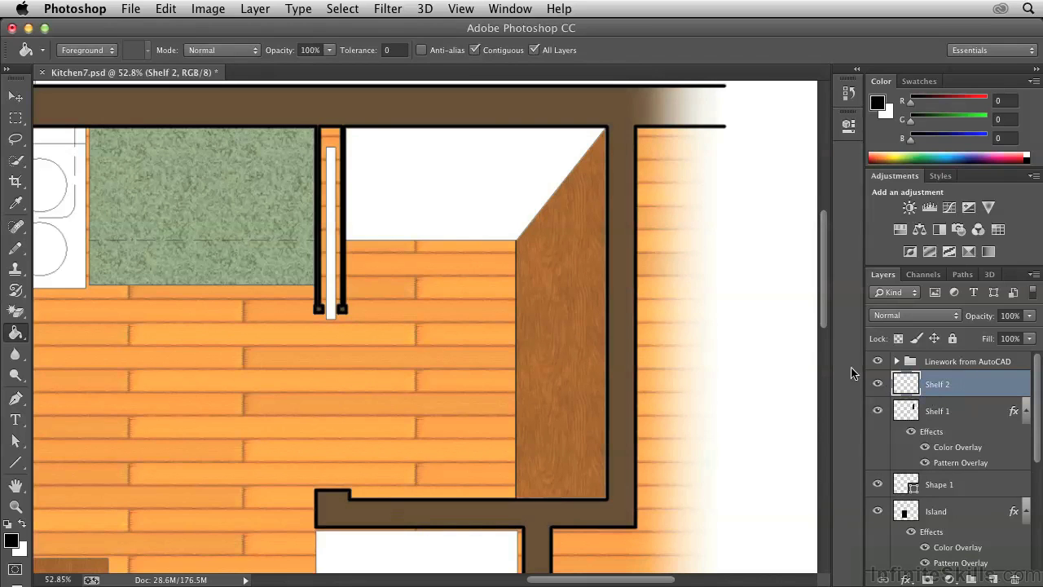
Fill the pantry's upper shelf area with black on the Shelf 2 layer and move a copy of Shelf 1's effects onto it
{"action": "left_click", "coordinate": [432, 210]}
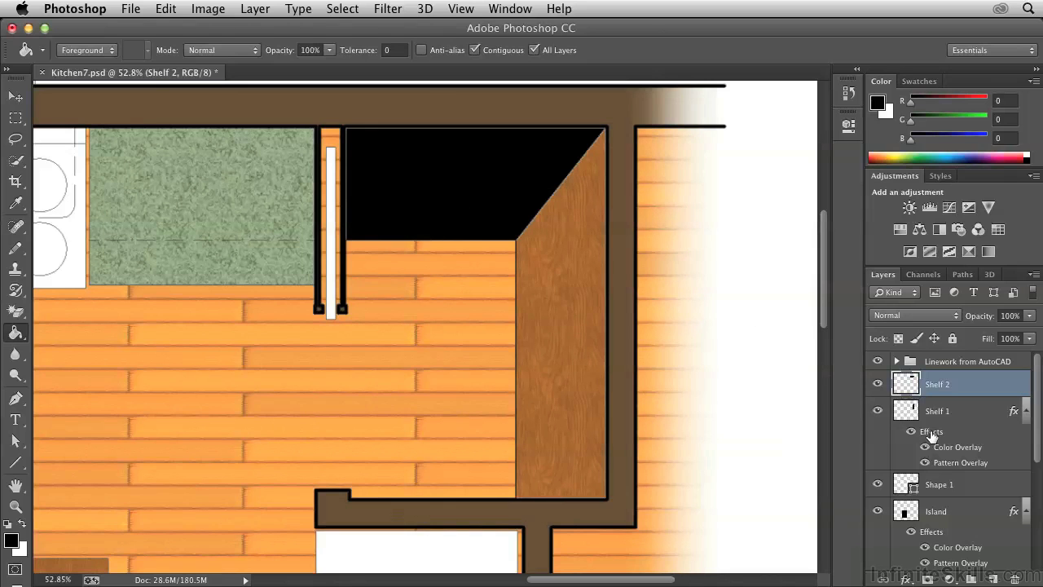
{"action": "left_click_drag", "start_coordinate": [923, 436], "coordinate": [931, 388]}
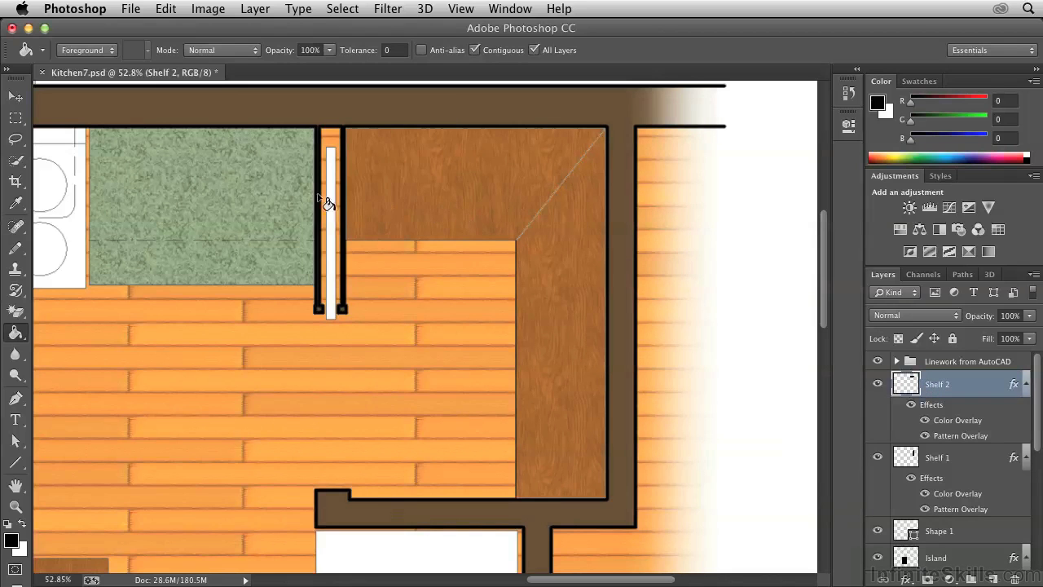
{"action": "double_click", "coordinate": [948, 436]}
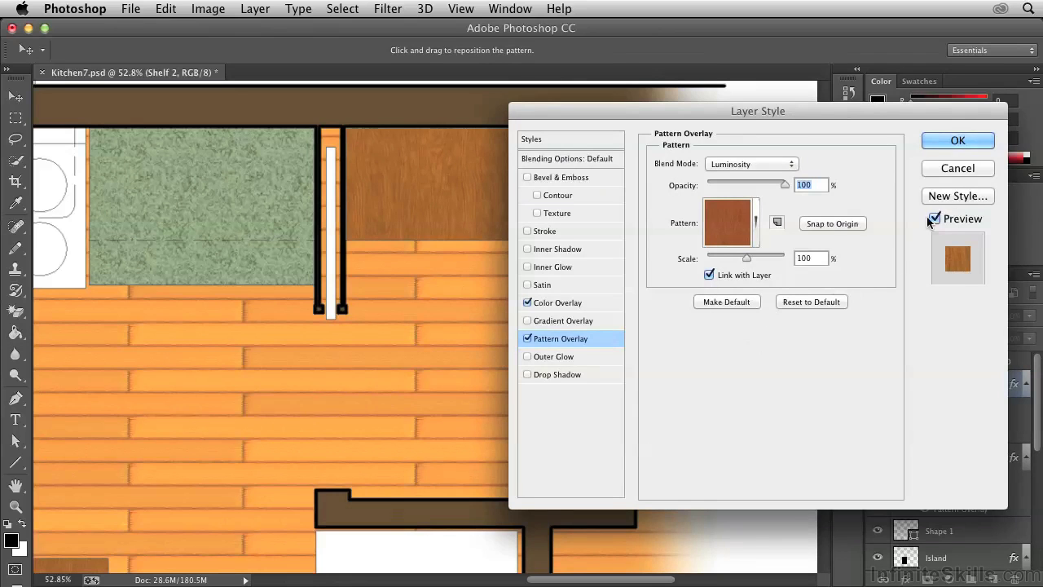
{"action": "left_click", "coordinate": [955, 169]}
{"action": "key", "text": "g"}
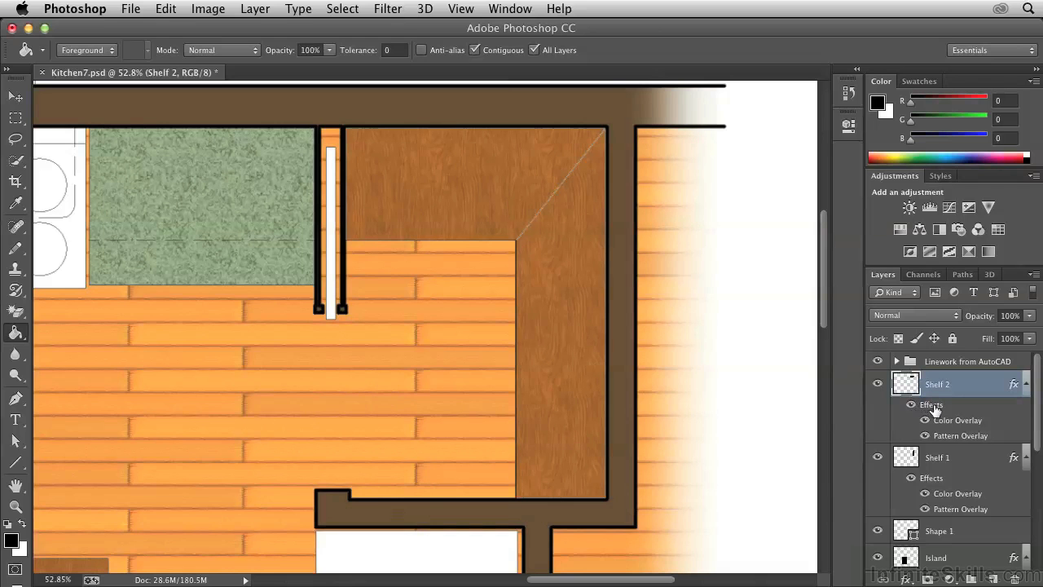
Convert Shelf 2's Color Overlay and Pattern Overlay effects into separate clipped layers
{"action": "right_click", "coordinate": [933, 409]}
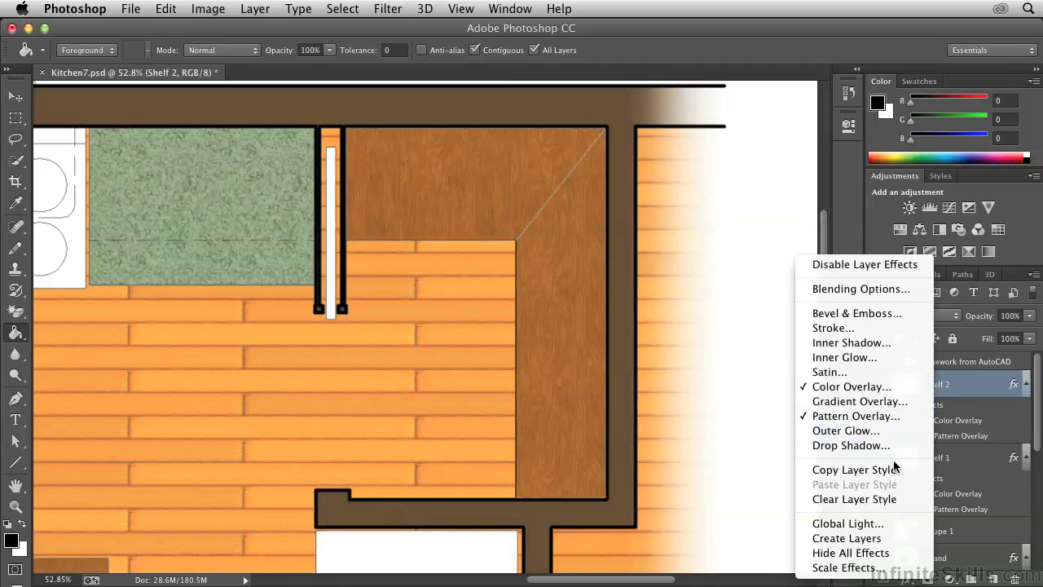
{"action": "left_click", "coordinate": [867, 541]}
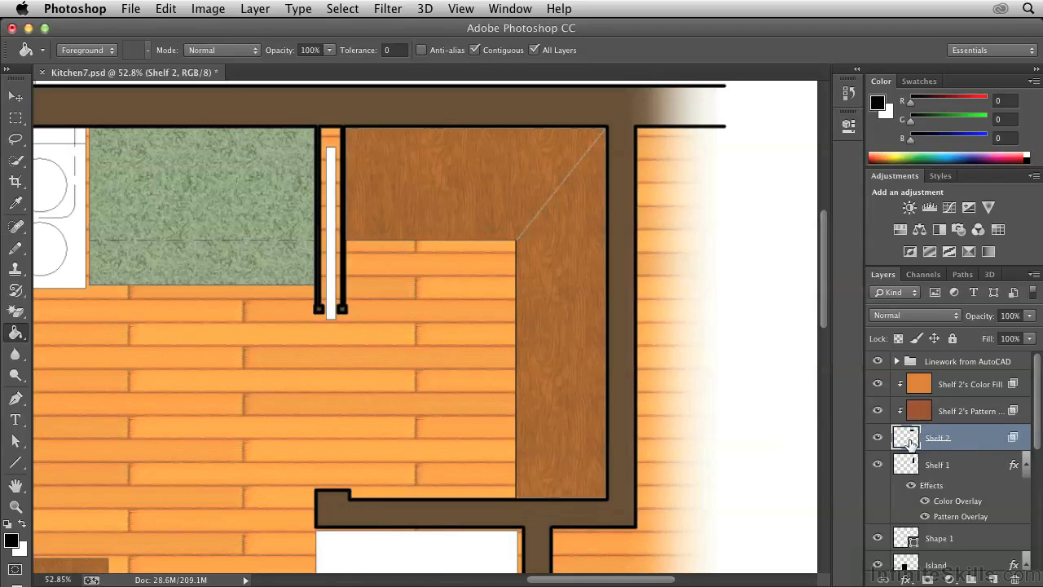
Rotate the Shelf 2's Pattern Fill layer 90 degrees with Free Transform so the wood grain follows the upper shelf
{"action": "left_click", "coordinate": [929, 417]}
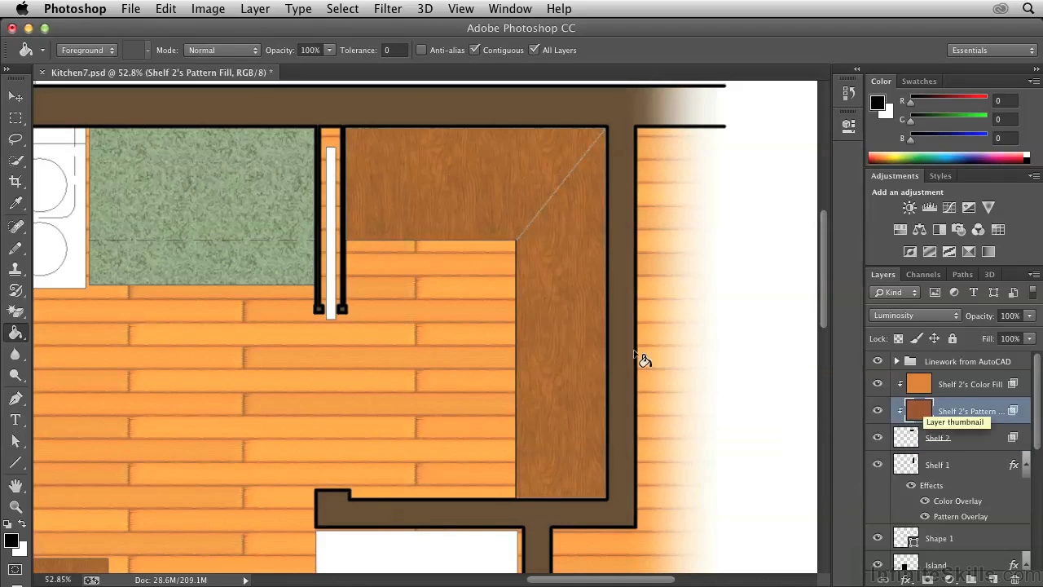
{"action": "double_click", "coordinate": [15, 484]}
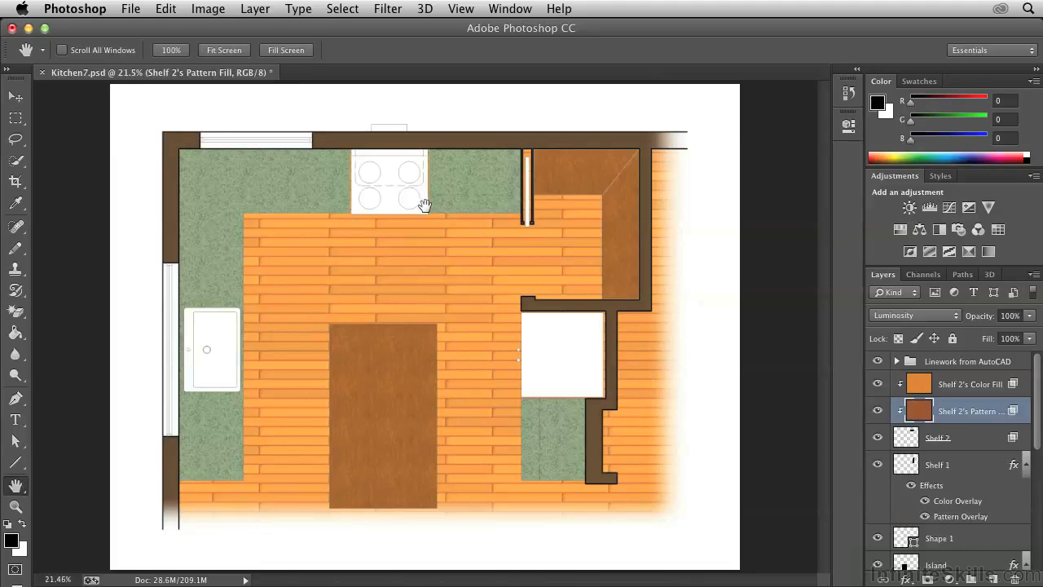
{"action": "left_click", "coordinate": [165, 9]}
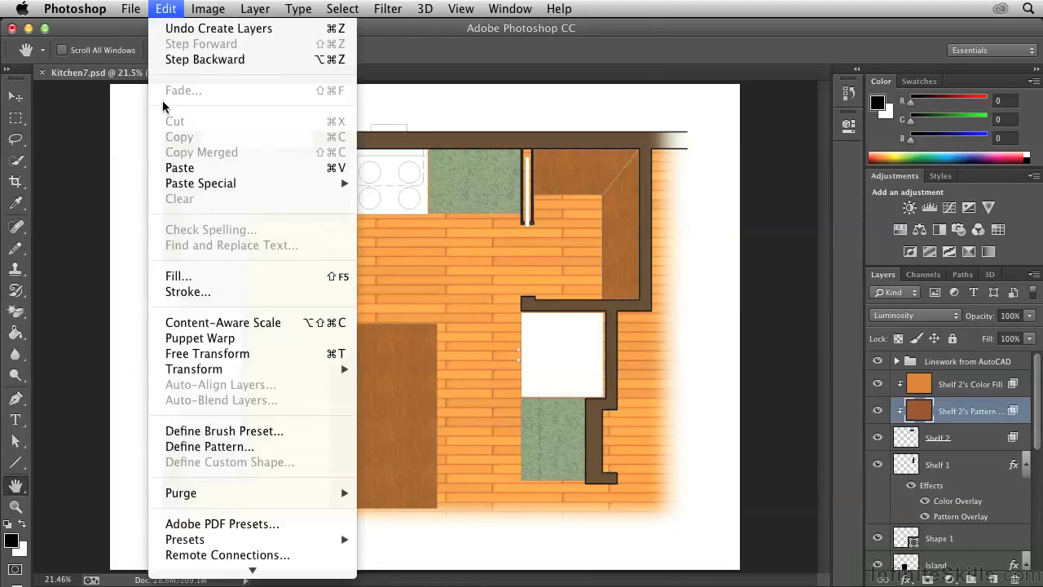
{"action": "left_click", "coordinate": [204, 357]}
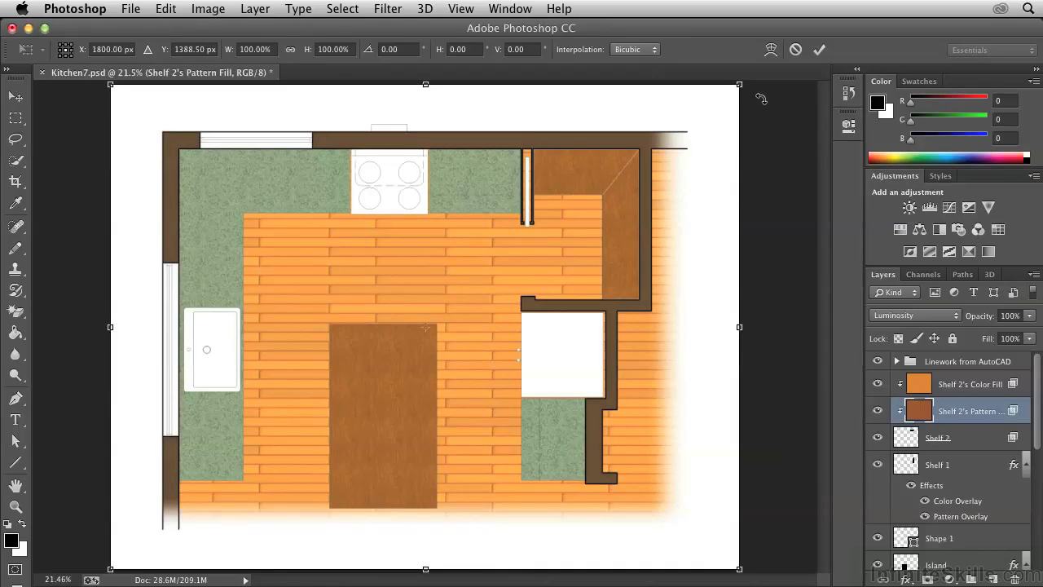
{"action": "left_click_drag", "start_coordinate": [761, 99], "coordinate": [540, 523]}
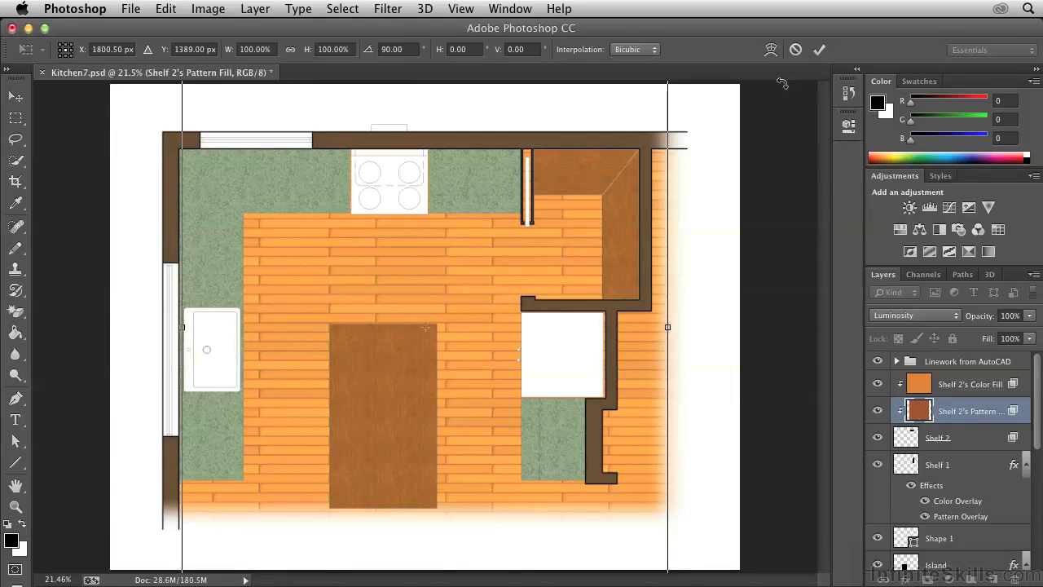
{"action": "left_click", "coordinate": [820, 51]}
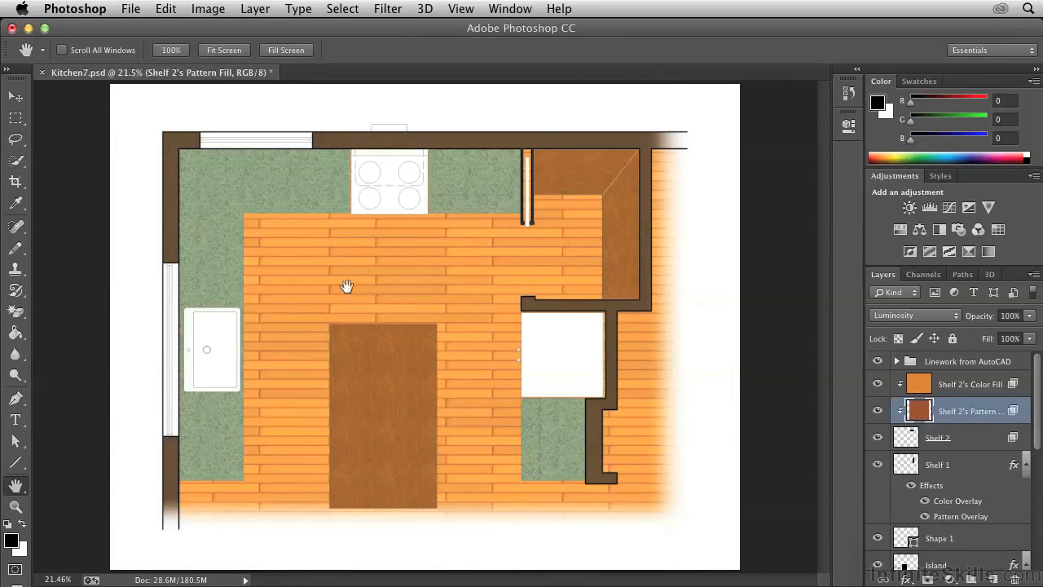
Hide the diagonal line's Shape 1 layer and fill the gap between the two pantry shelves with black on the Shelf 2 layer
{"action": "left_click", "coordinate": [17, 507]}
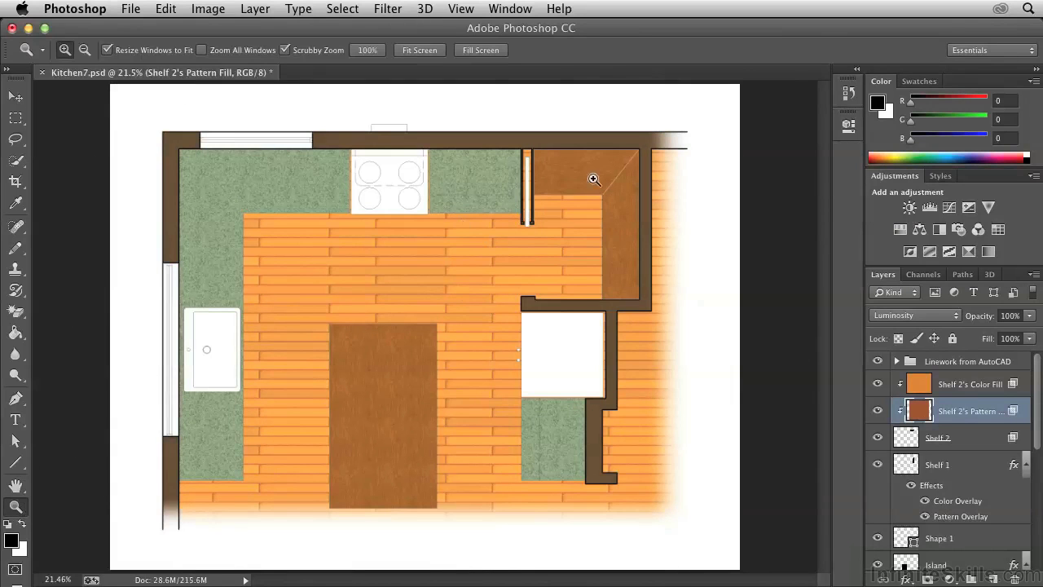
{"action": "left_click_drag", "start_coordinate": [610, 170], "coordinate": [671, 180]}
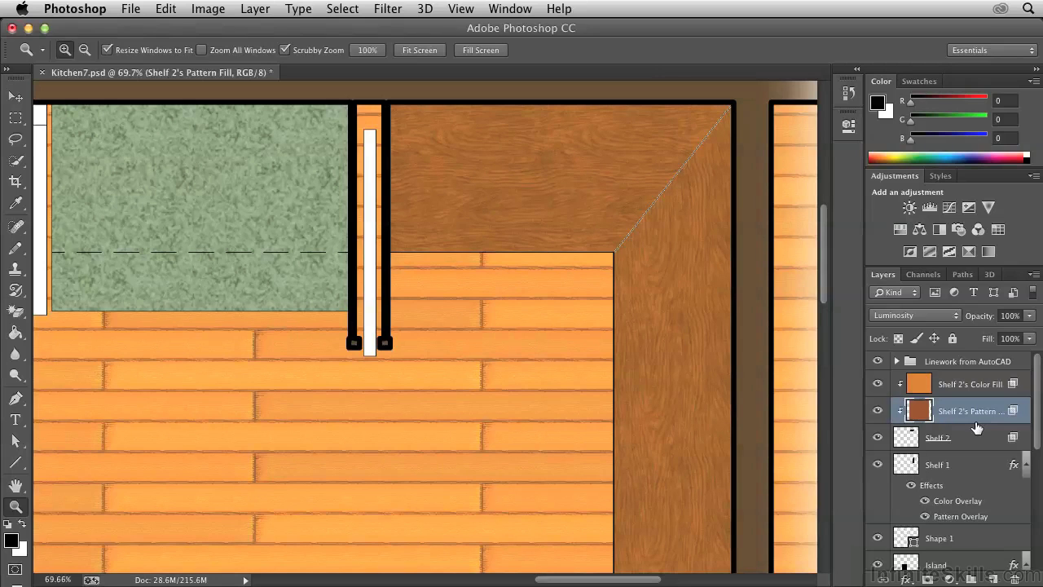
{"action": "left_click", "coordinate": [877, 540]}
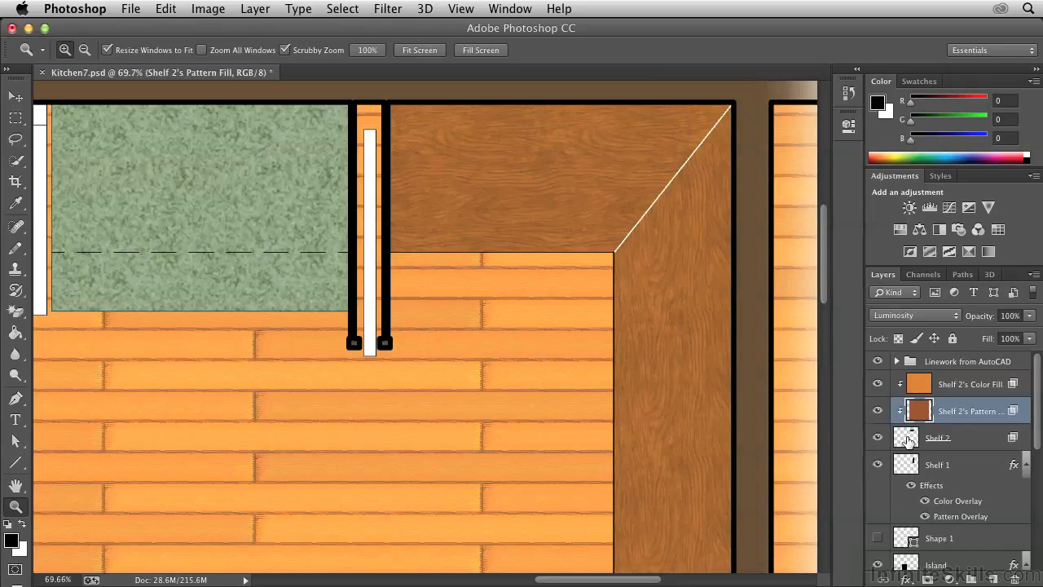
{"action": "left_click", "coordinate": [908, 441]}
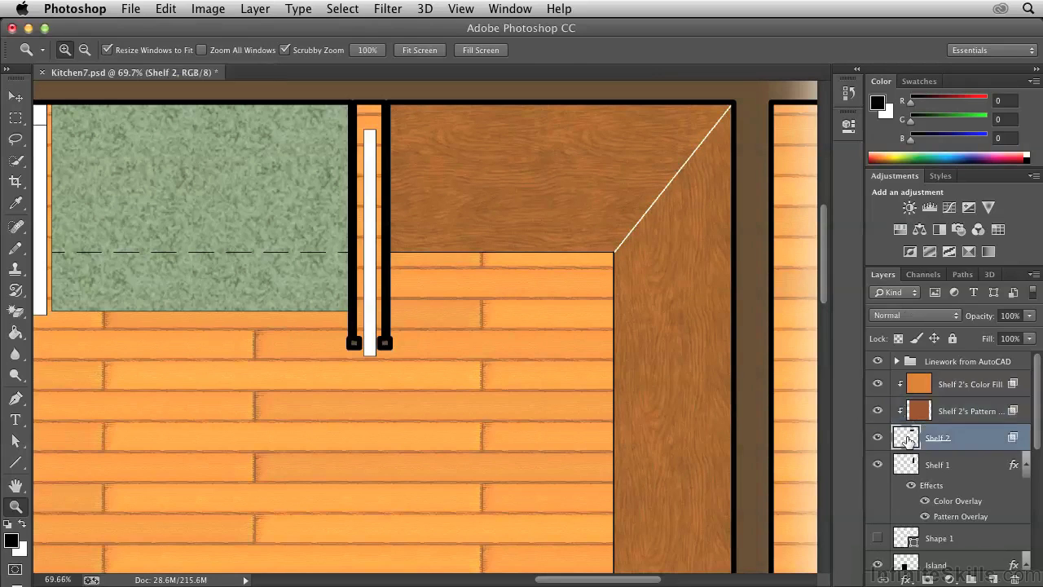
{"action": "left_click", "coordinate": [18, 333]}
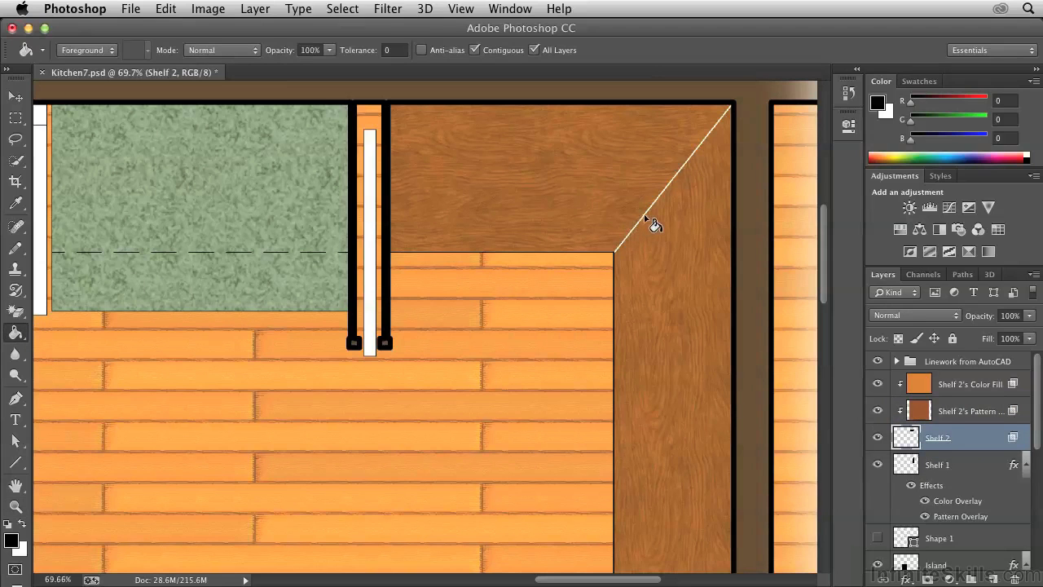
{"action": "left_click", "coordinate": [646, 219]}
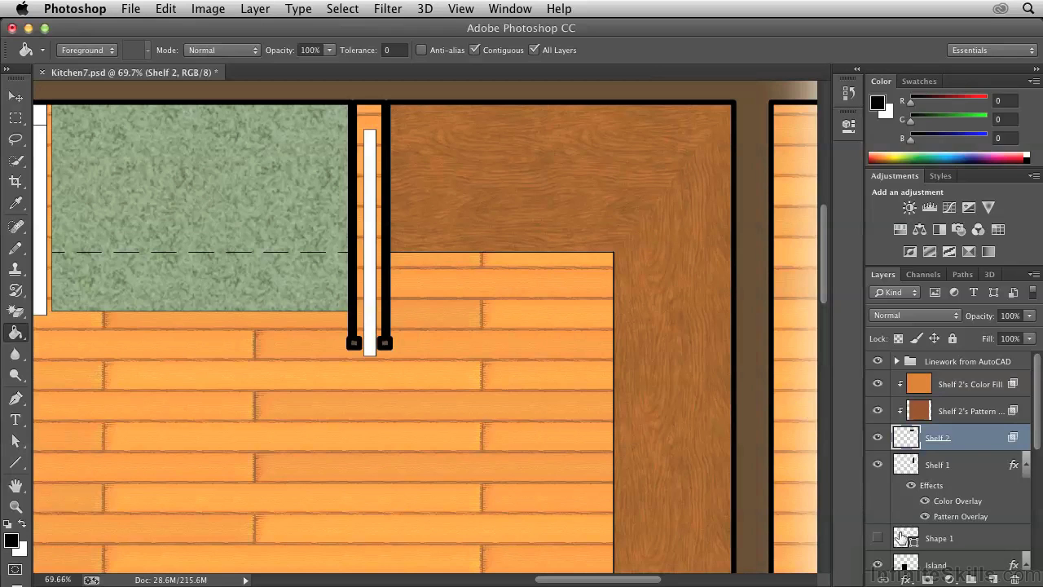
Delete the diagonal line's Shape 1 layer
{"action": "left_click_drag", "start_coordinate": [903, 539], "coordinate": [1015, 577]}
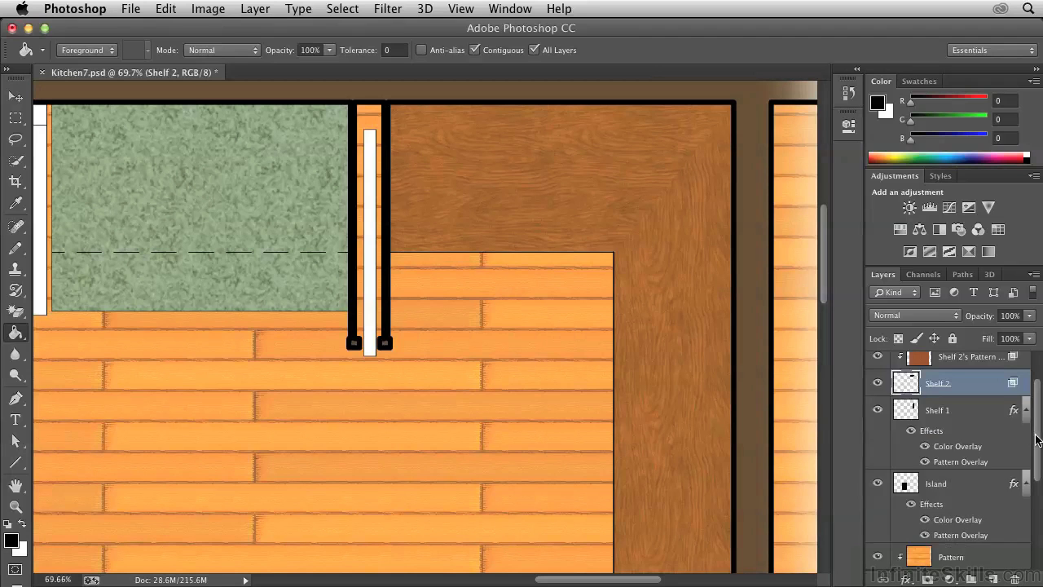
{"action": "left_click_drag", "start_coordinate": [1038, 438], "coordinate": [1038, 410]}
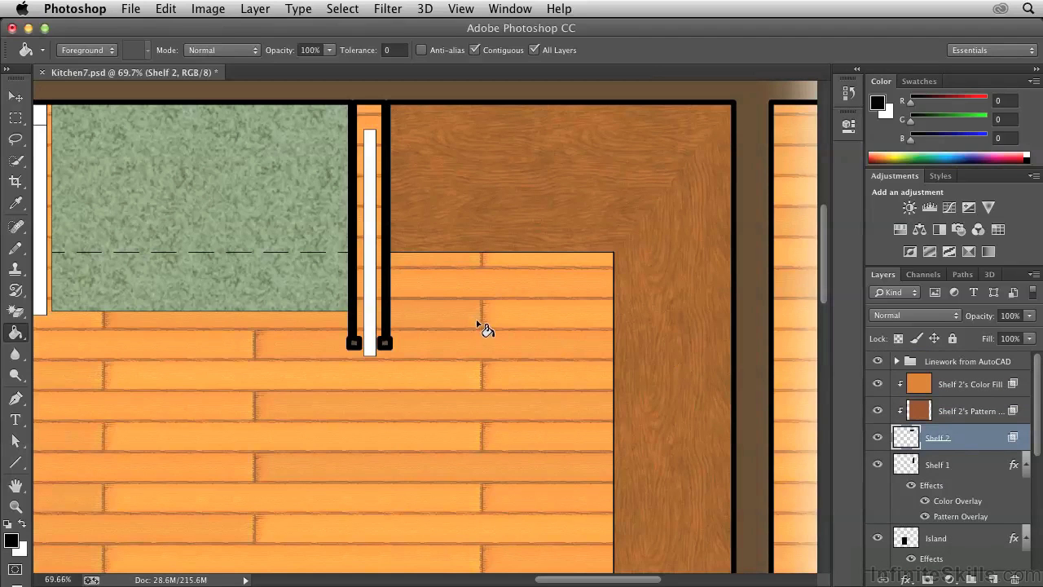